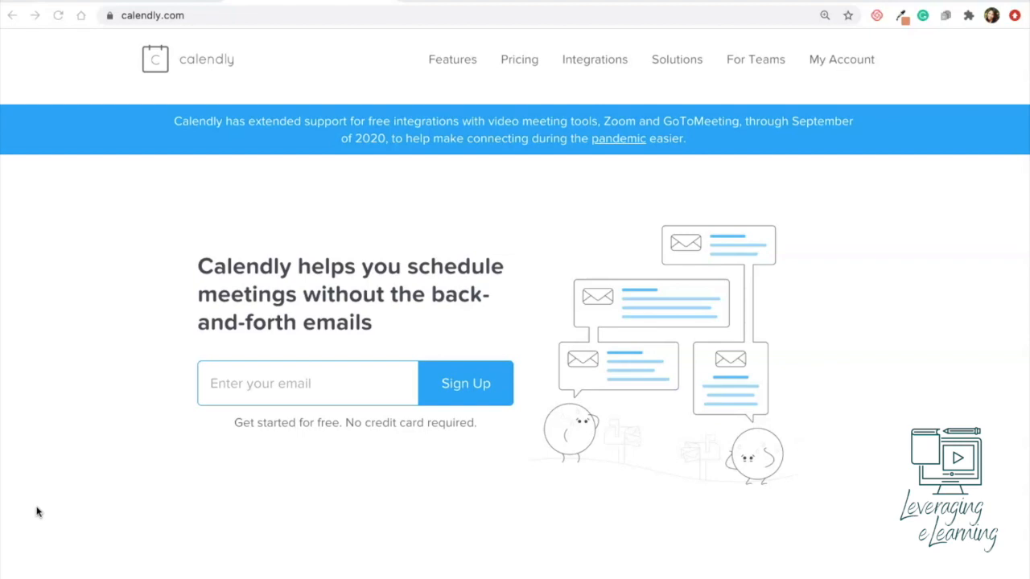
Step: Sign in from the calendly.com home page to reach the Event Types list
left_click(101, 396)
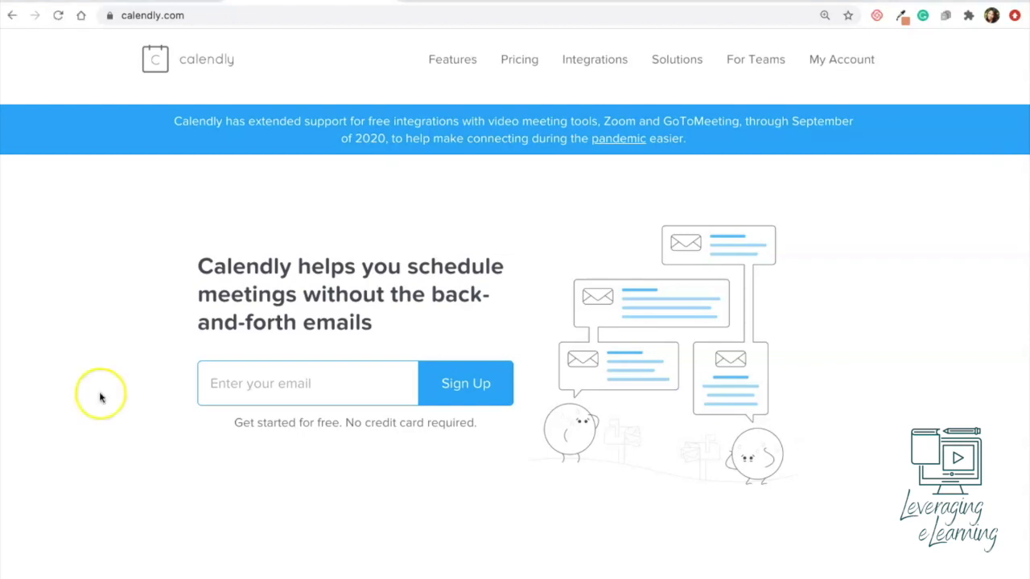
left_click(246, 384)
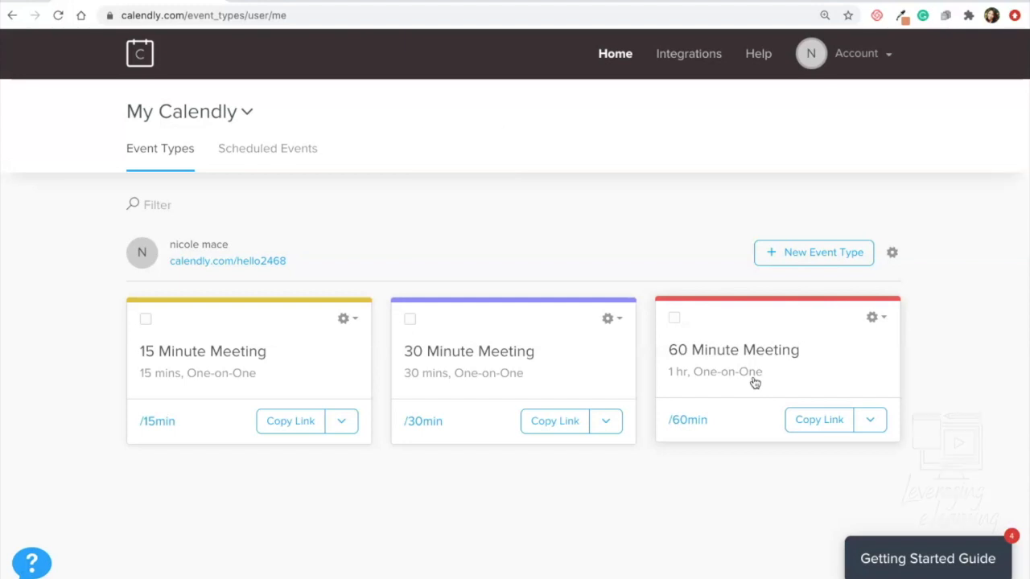
Step: Create a new Group event type named 'Lab Sessions' with the link lab-sessions
left_click(826, 256)
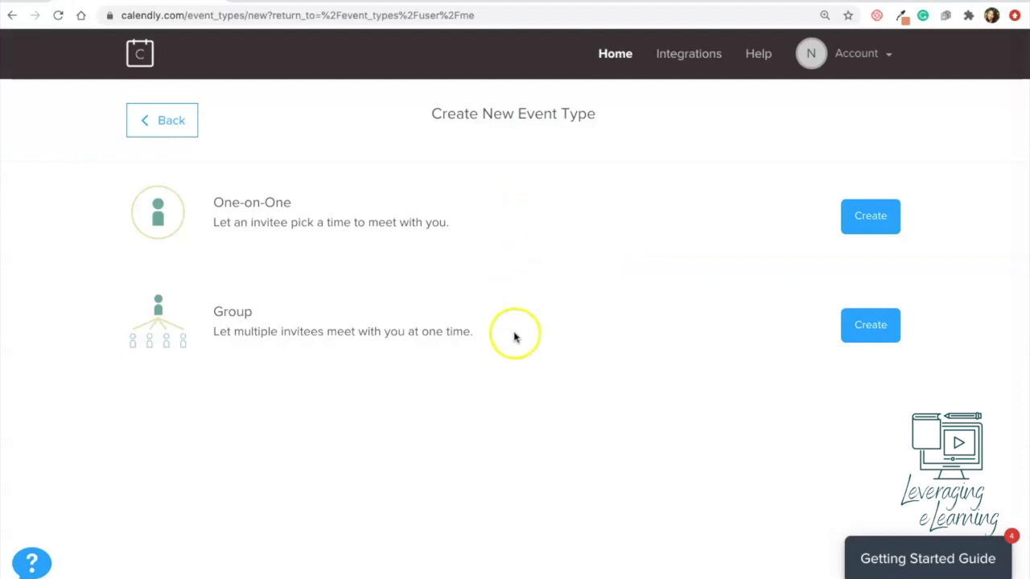
left_click(870, 325)
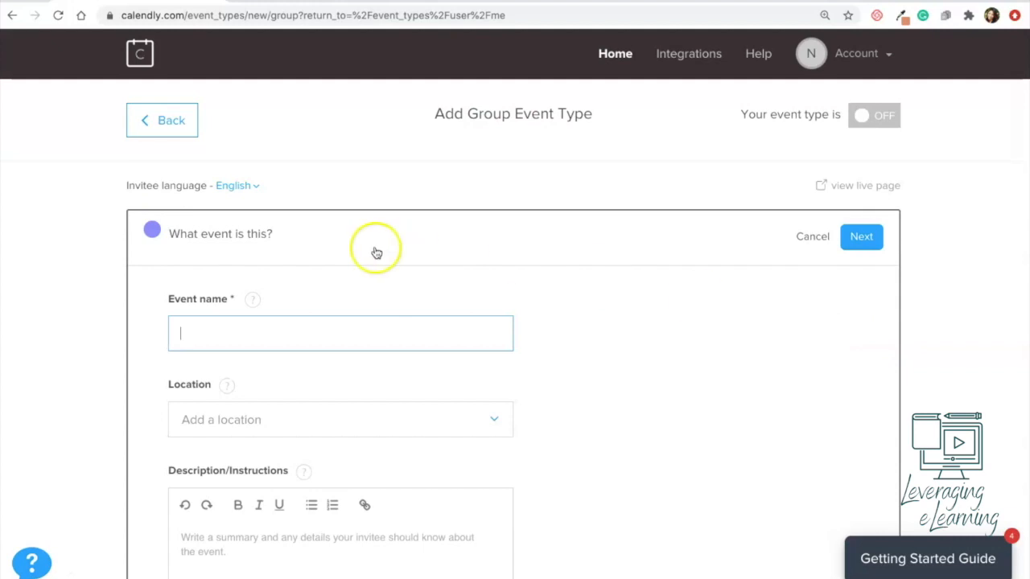
left_click(289, 337)
type("Lab Session")
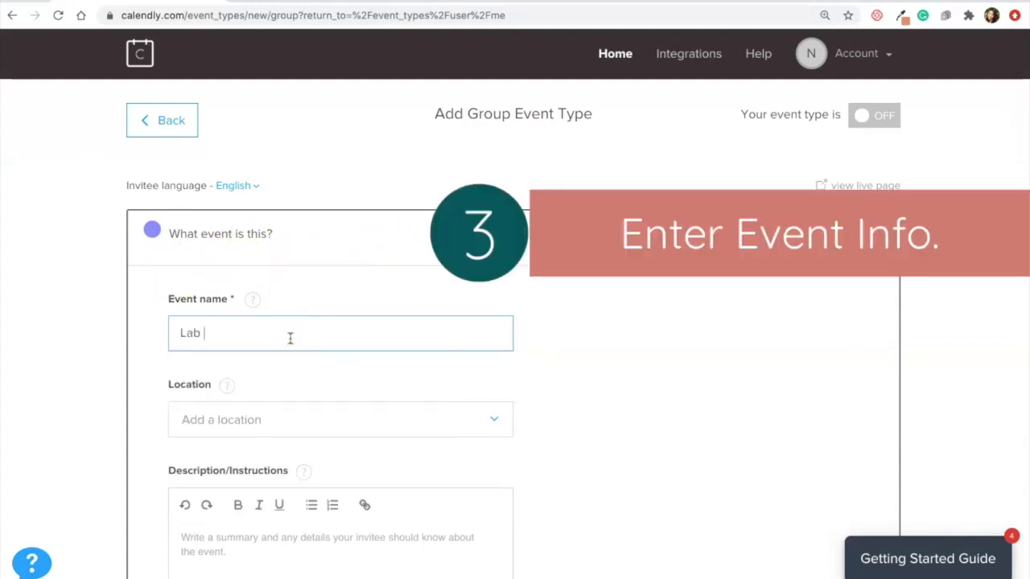
type("s")
left_click(541, 421)
scroll(636, 472, "down", 5)
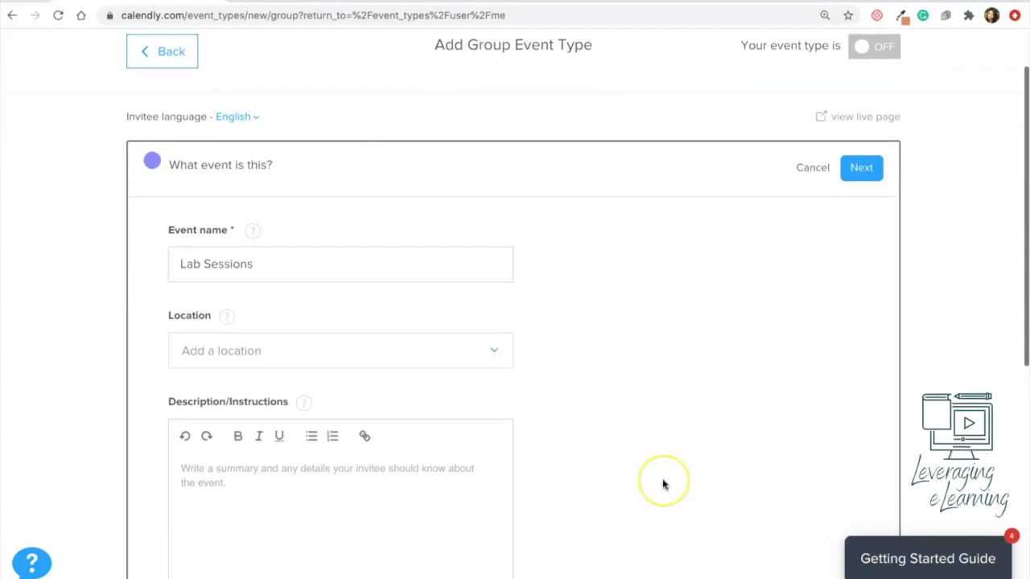
scroll(663, 484, "down", 1)
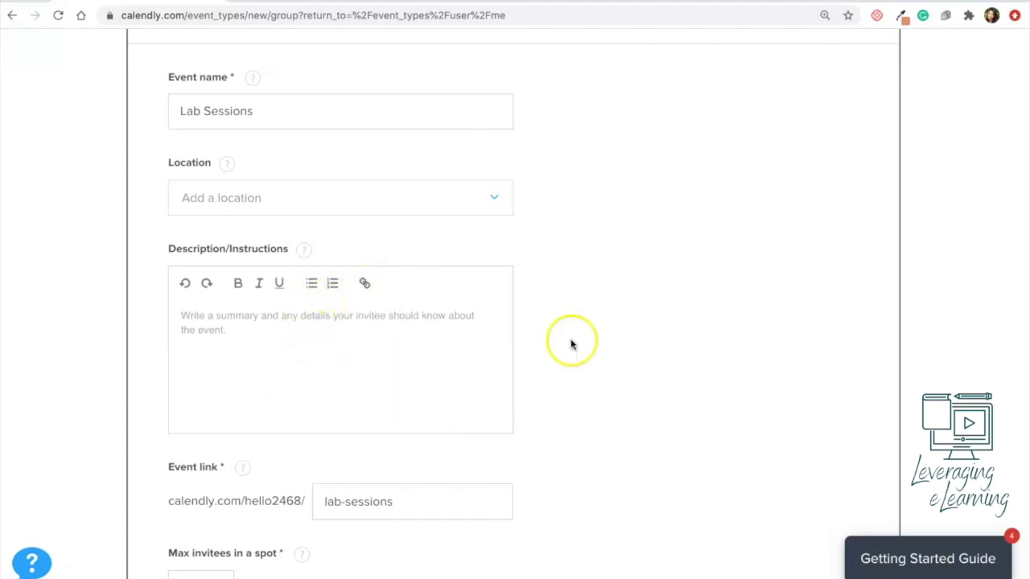
scroll(587, 362, "down", 1)
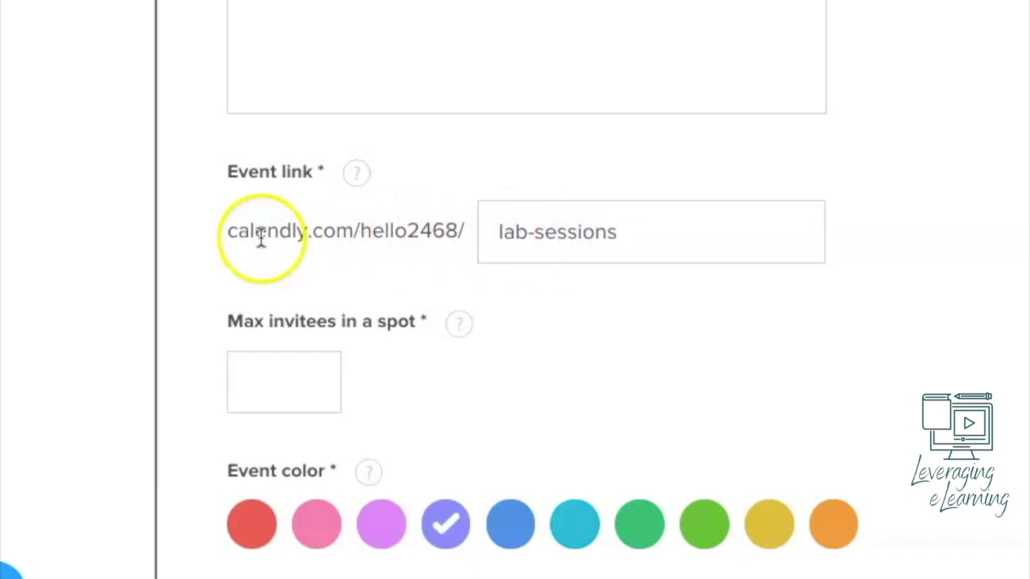
Step: Set Max invitees in a spot to 10 for the Lab Sessions event
left_click_drag(360, 230, 459, 232)
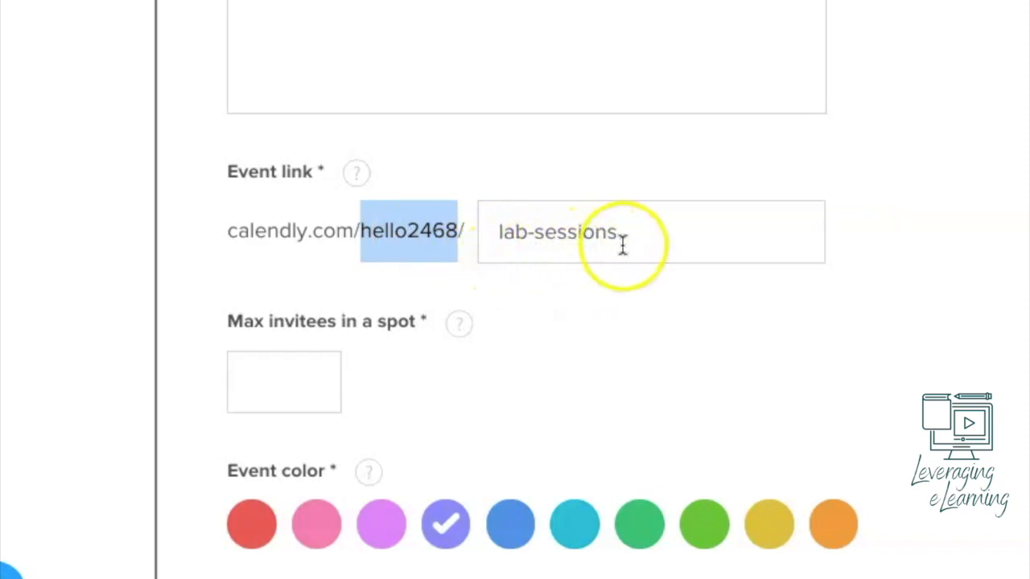
left_click(285, 395)
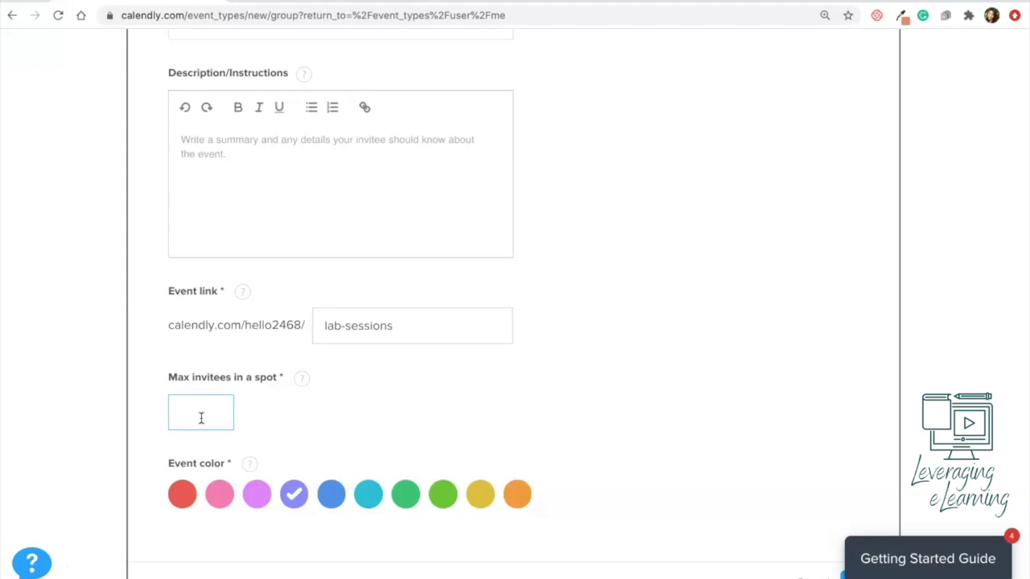
left_click(201, 417)
type("10")
left_click(338, 423)
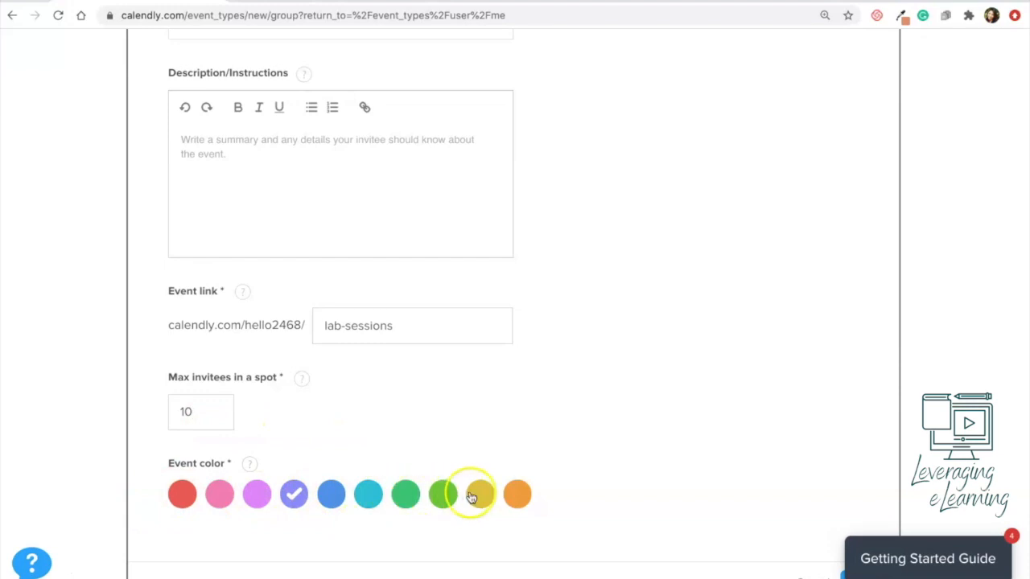
scroll(309, 517, "down", 1)
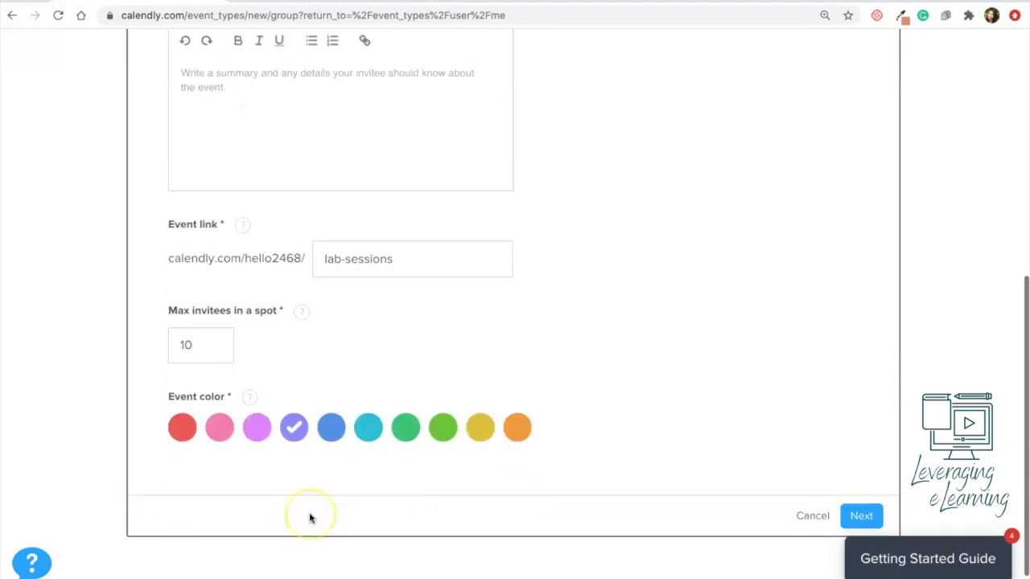
scroll(309, 518, "down", 1)
Step: Set the event duration to 45 min and the date range to 90 calendar days
left_click(861, 477)
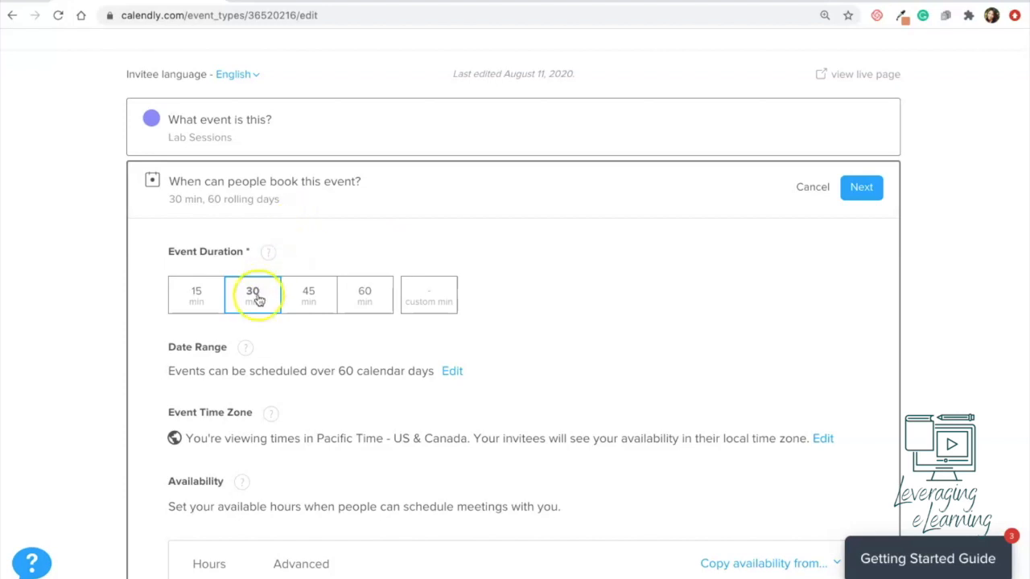
left_click(312, 299)
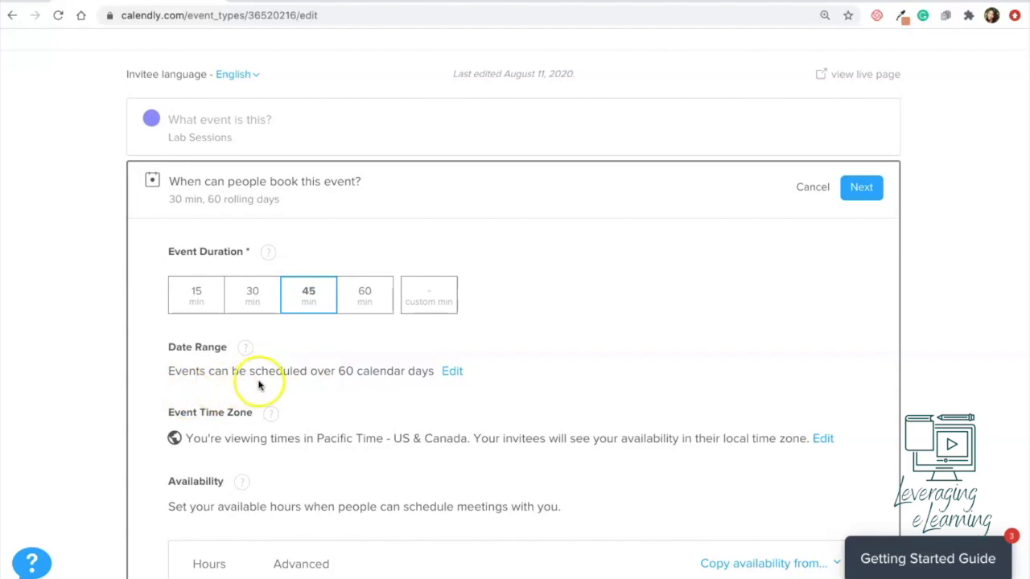
left_click(449, 370)
left_click(410, 306)
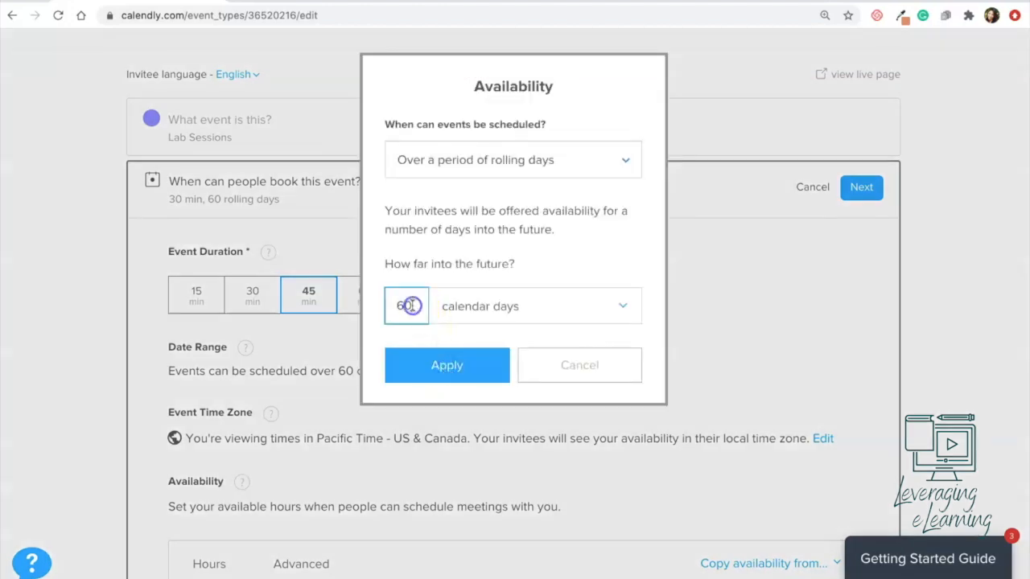
key("BackSpace")
key("BackSpace")
type("90")
left_click(445, 364)
scroll(596, 381, "down", 2)
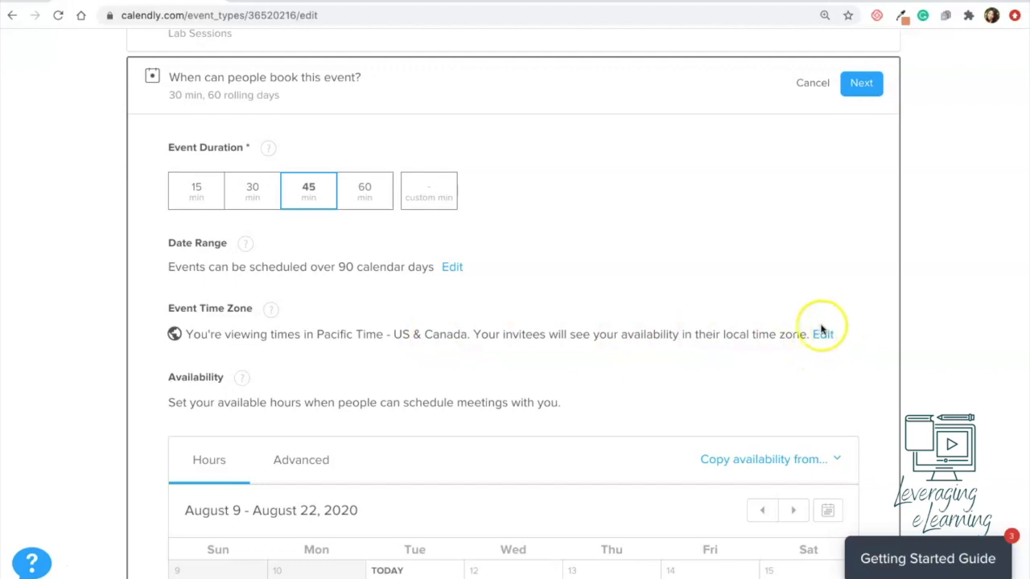
Step: Make all Wednesdays, Fridays and Mondays unavailable, starting from Aug 12, 14 and 10
scroll(822, 350, "down", 3)
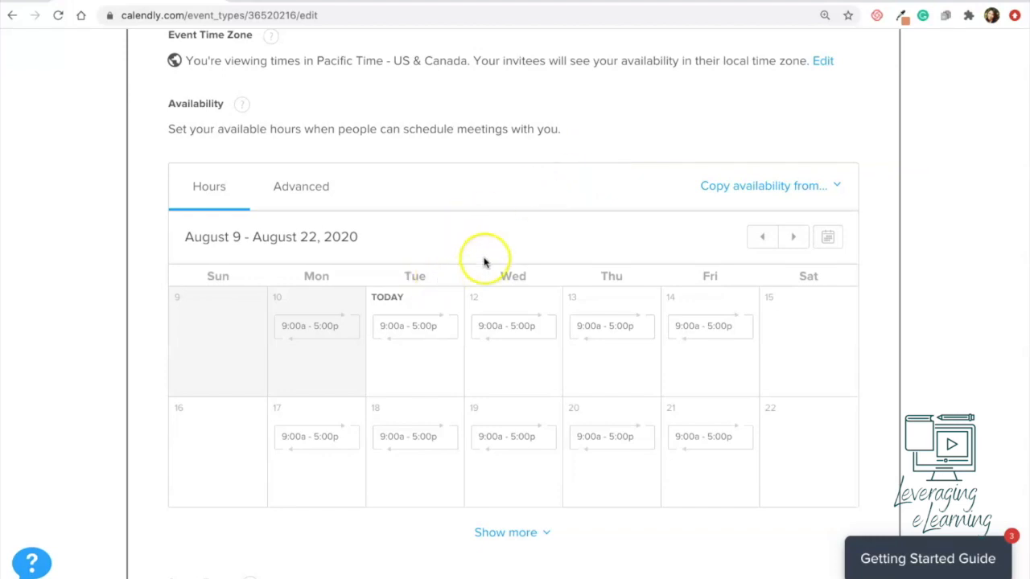
left_click(529, 311)
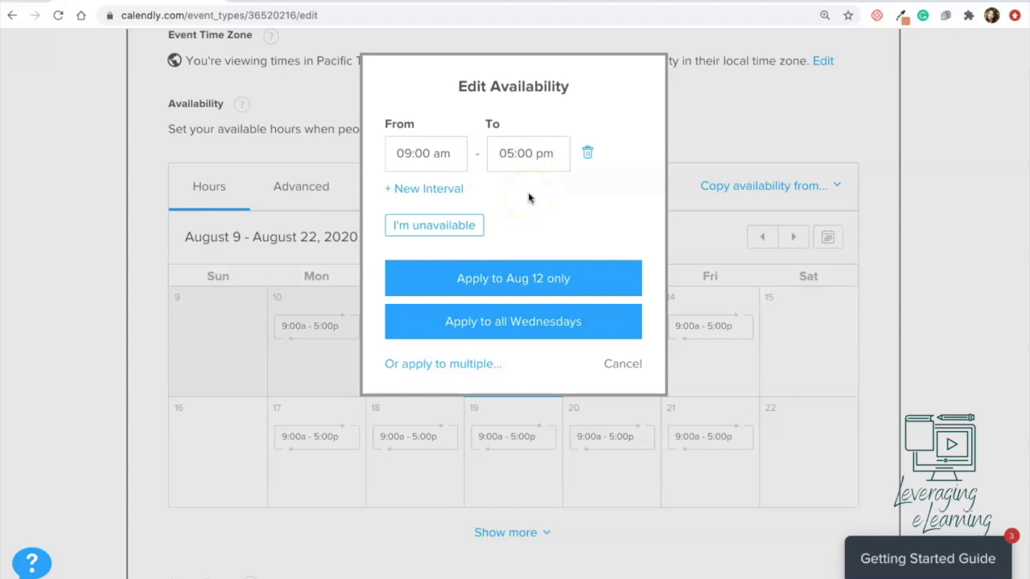
left_click(433, 227)
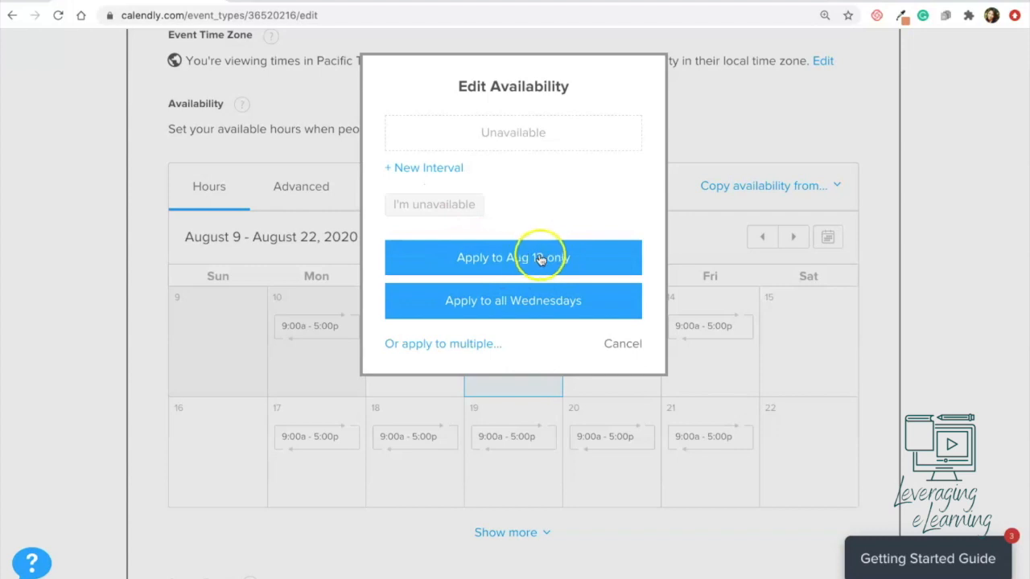
left_click(507, 309)
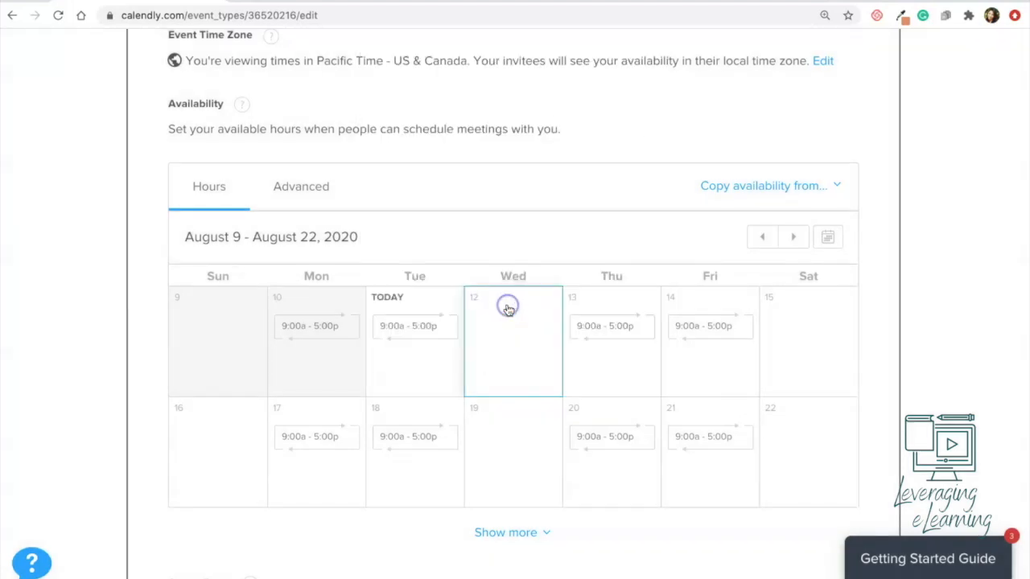
left_click(716, 327)
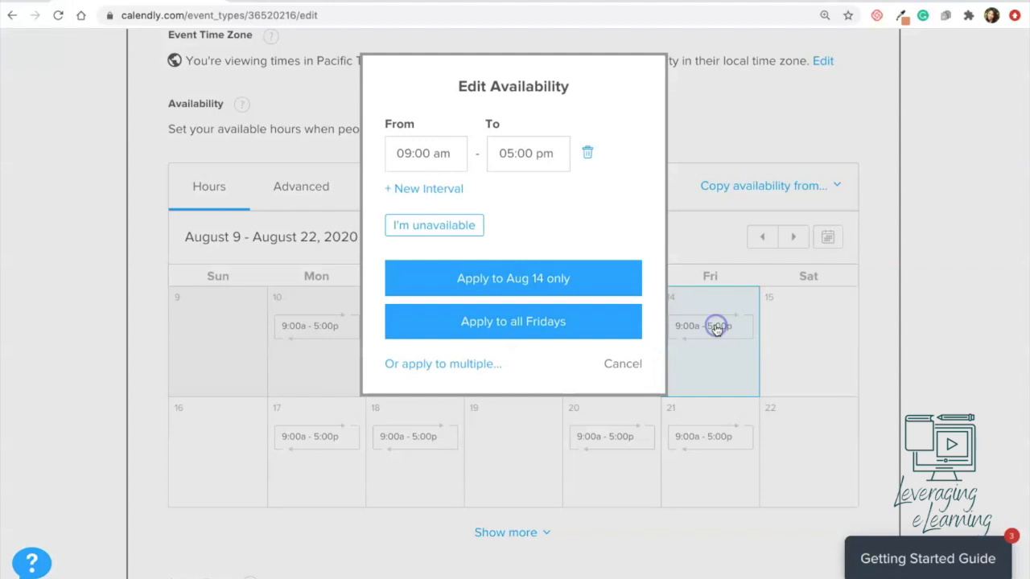
left_click(438, 227)
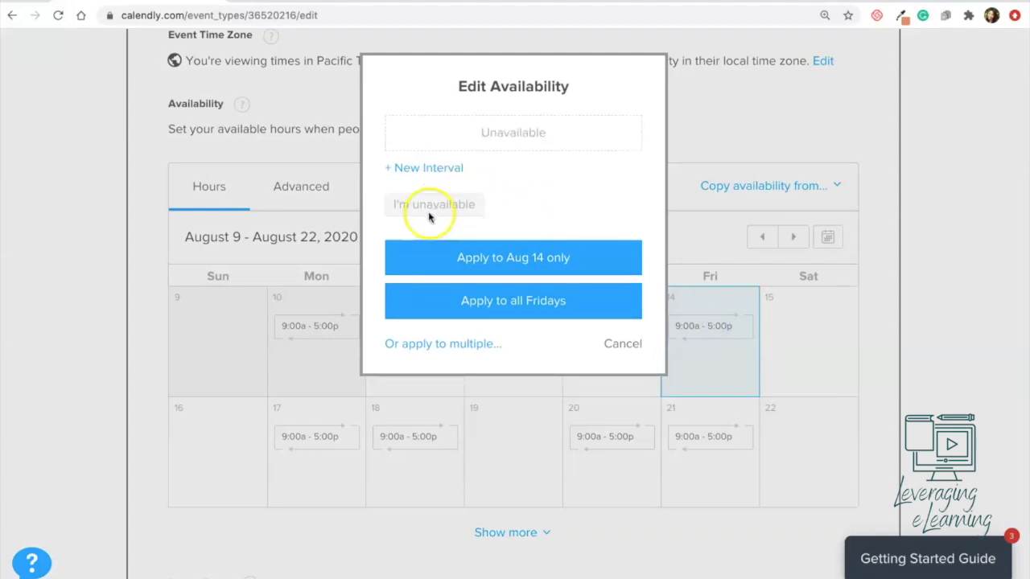
left_click(507, 270)
left_click(508, 300)
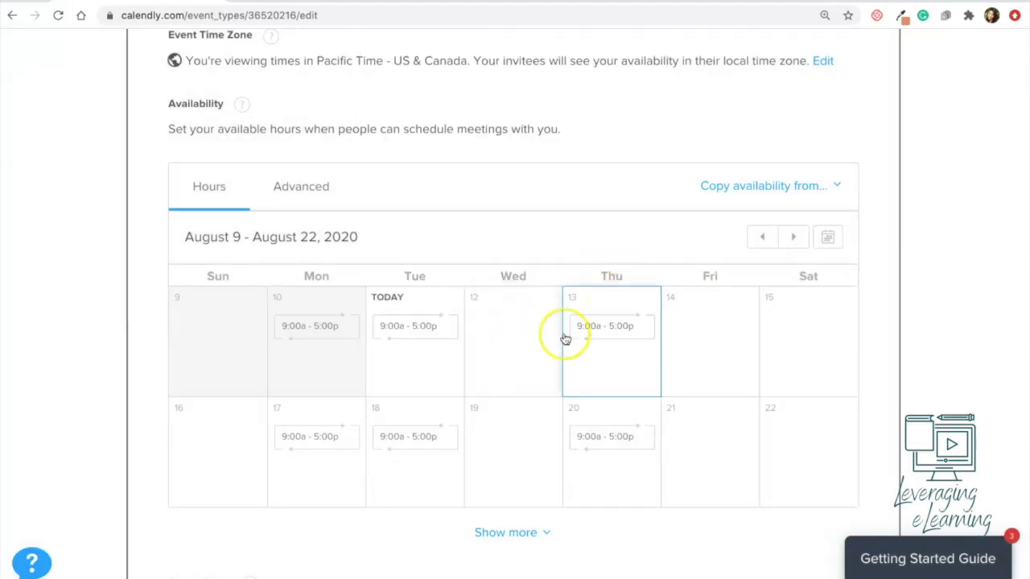
scroll(563, 338, "down", 1)
left_click(283, 326)
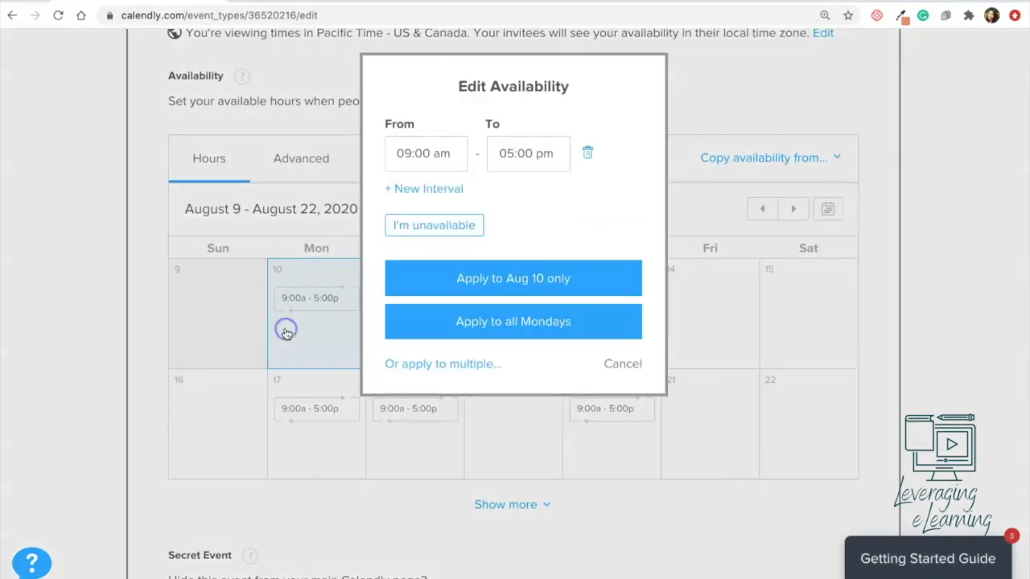
left_click(427, 227)
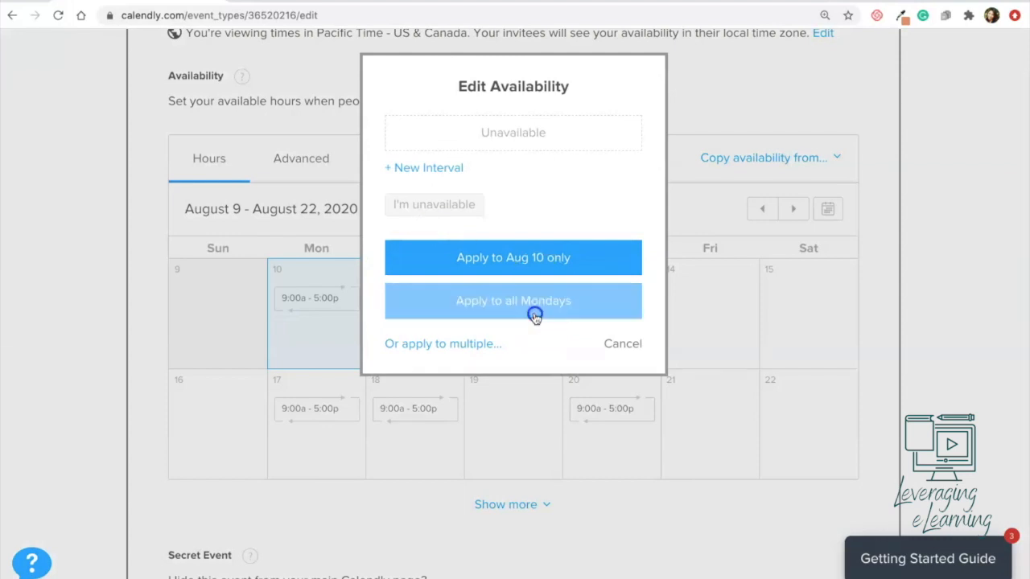
left_click(531, 318)
scroll(535, 189, "up", 1)
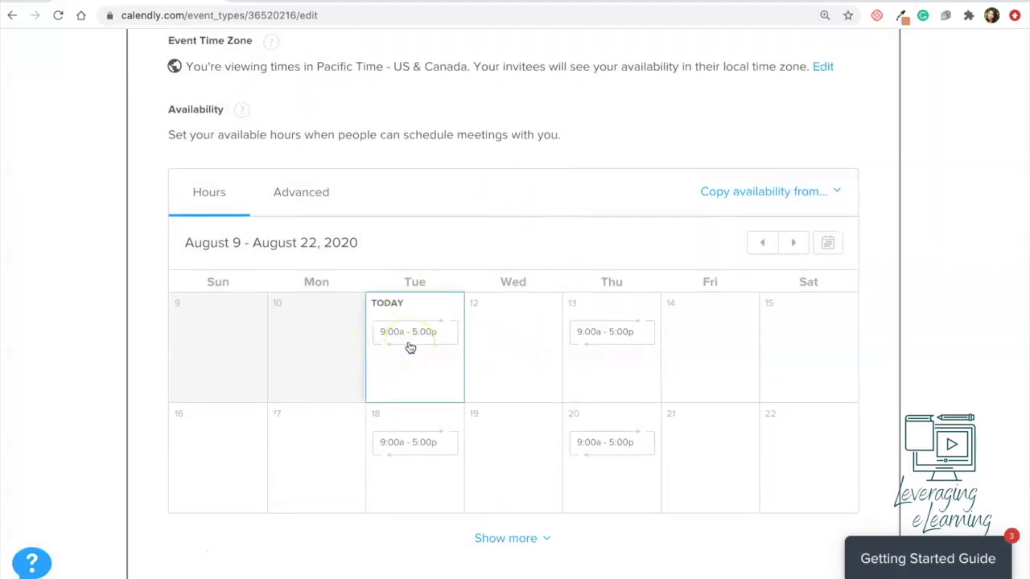
Step: Change Tuesday Aug 11 to 12:00–12:45 pm and add a 1:00–1:45 pm interval
left_click(410, 347)
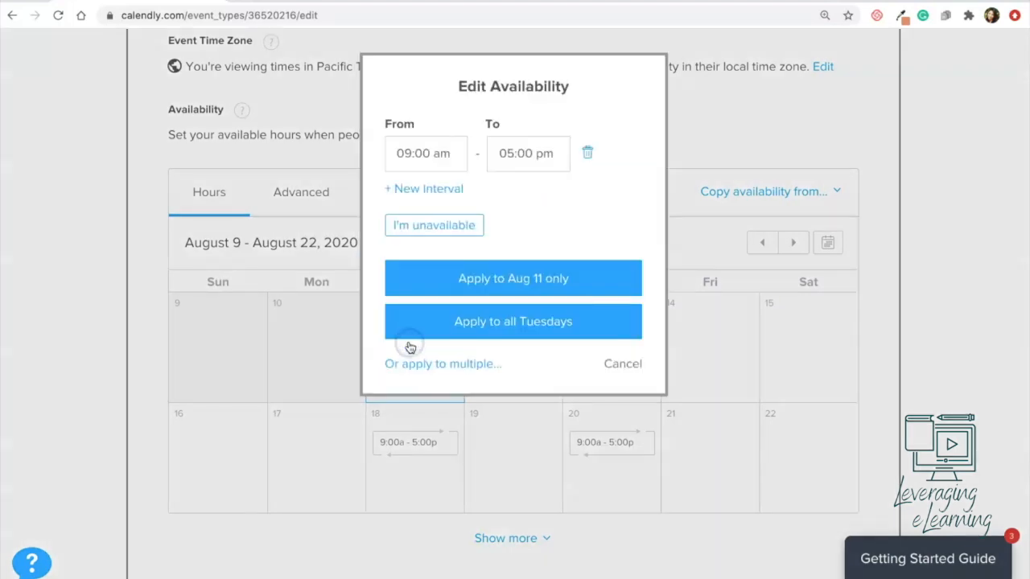
left_click(418, 157)
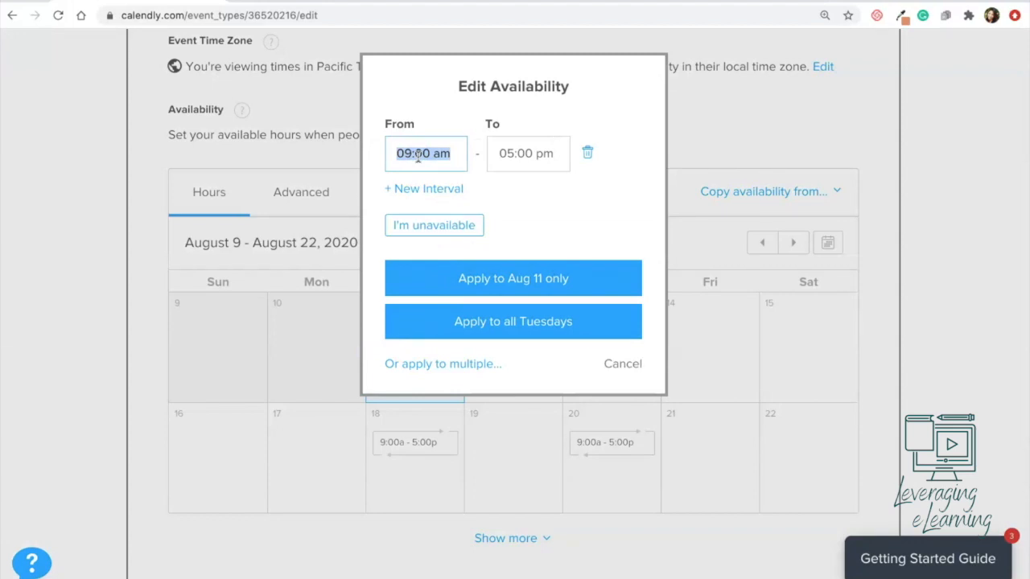
type("12")
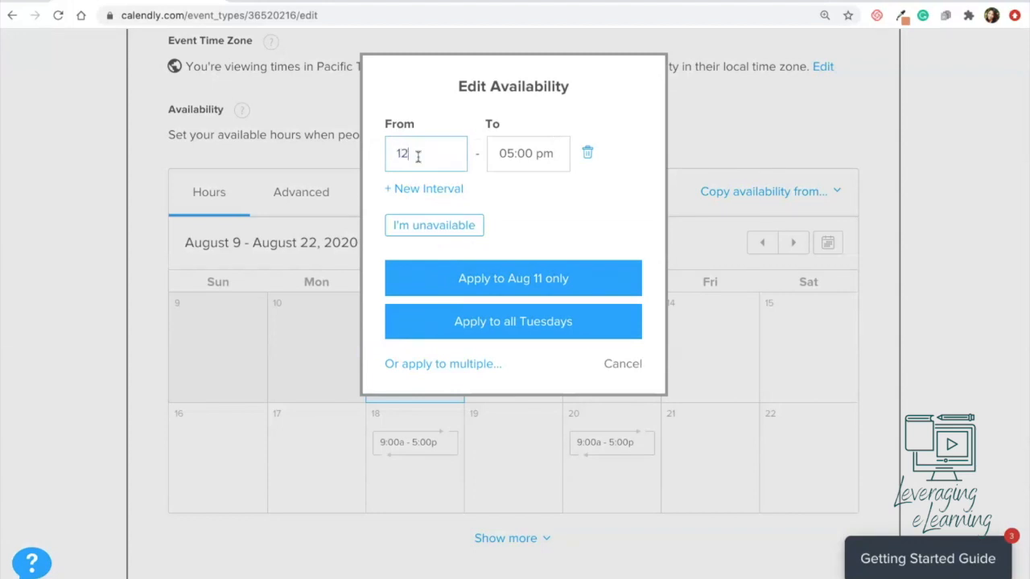
triple_click(508, 154)
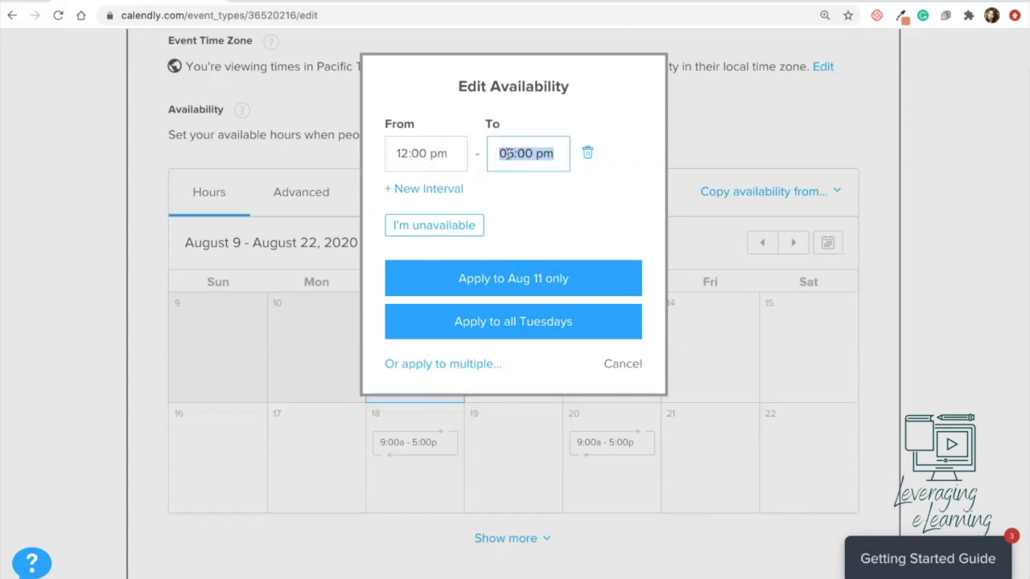
type("12:4")
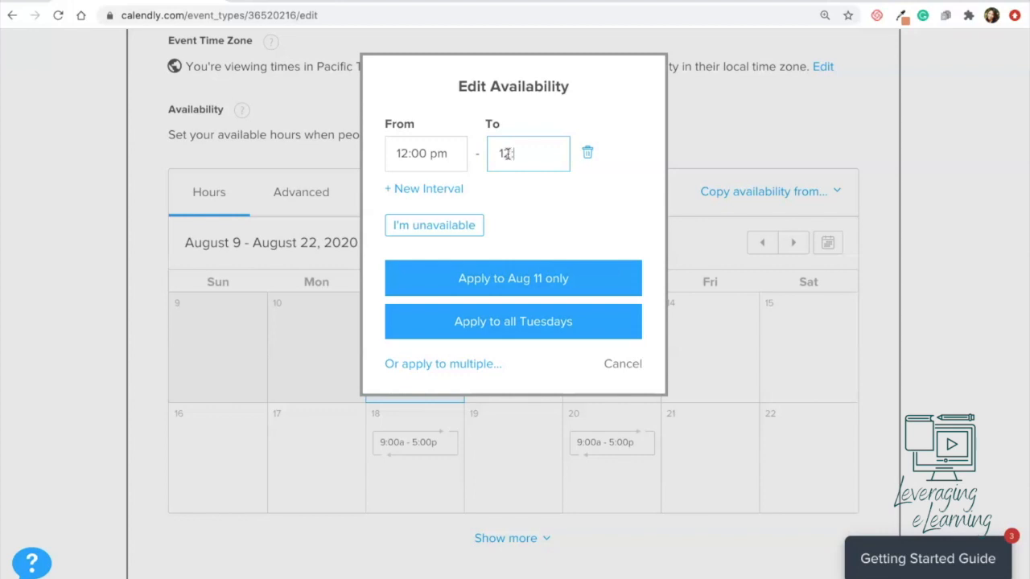
left_click(444, 189)
left_click(419, 212)
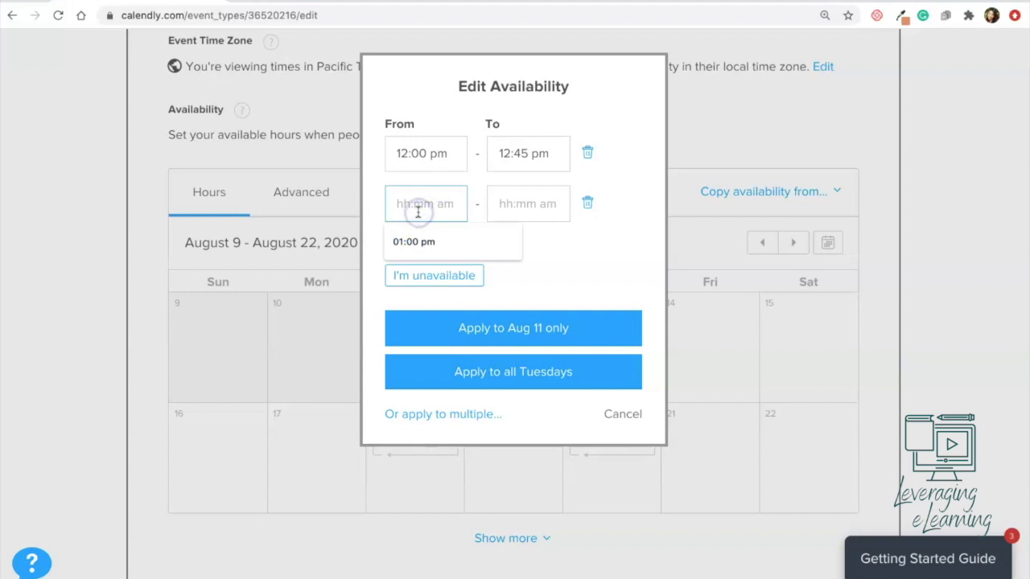
type("1")
key("Tab")
type("1")
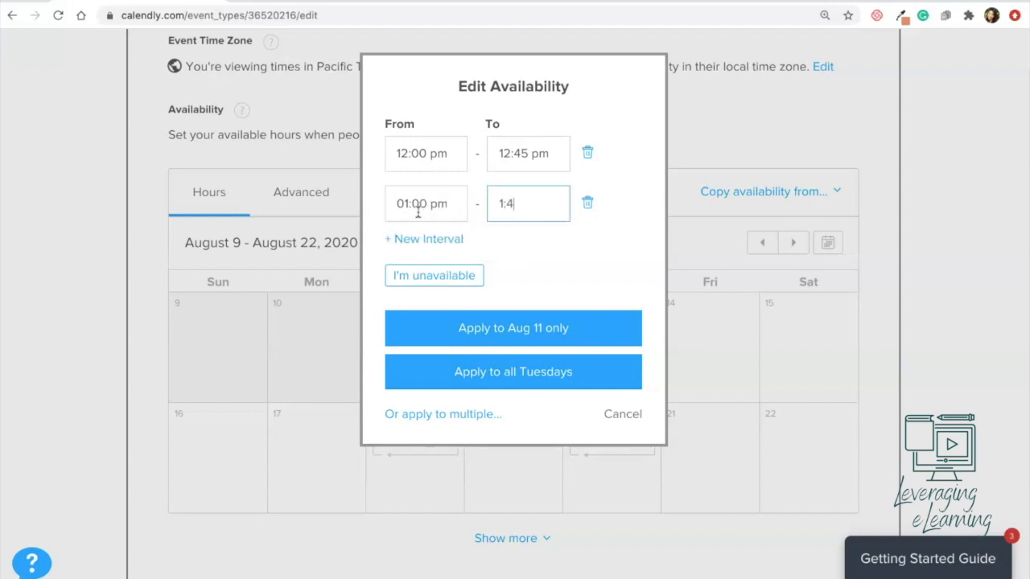
type(":45 pm")
Step: Add a 2:00–2:45 pm interval and apply the three slots to all Tuesdays
left_click(405, 239)
left_click(416, 254)
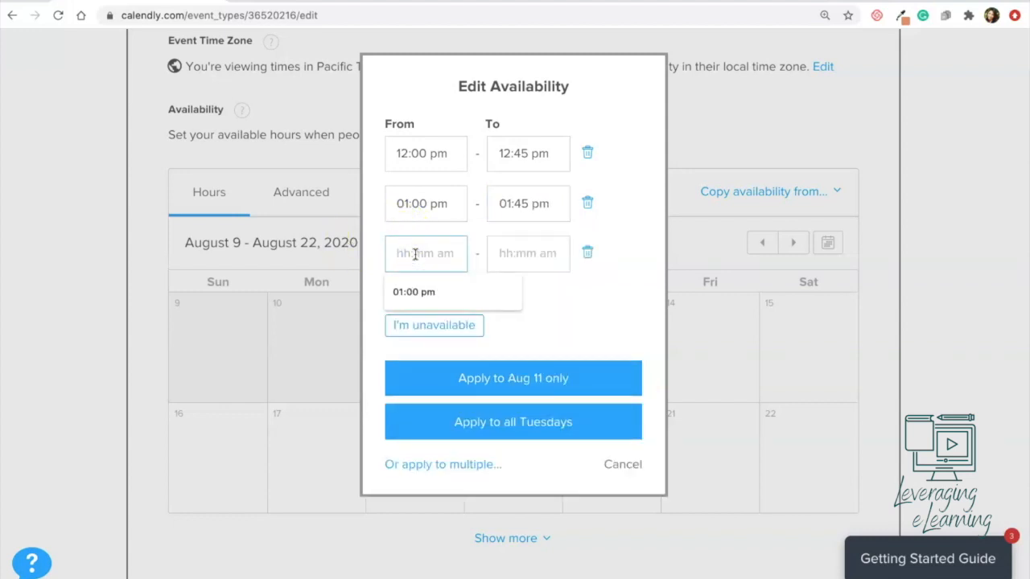
type("2:00 pm")
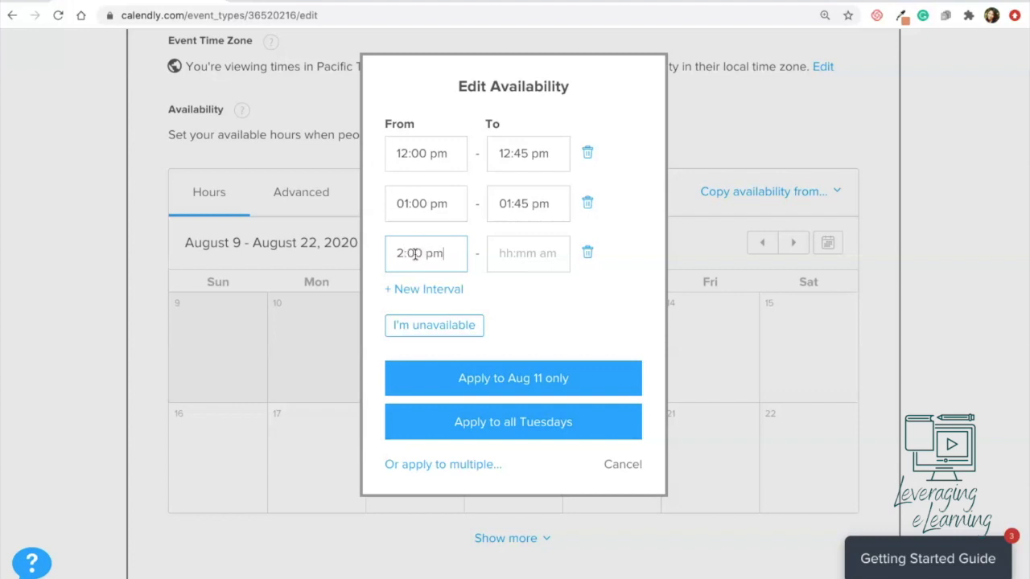
key("Tab")
type("2")
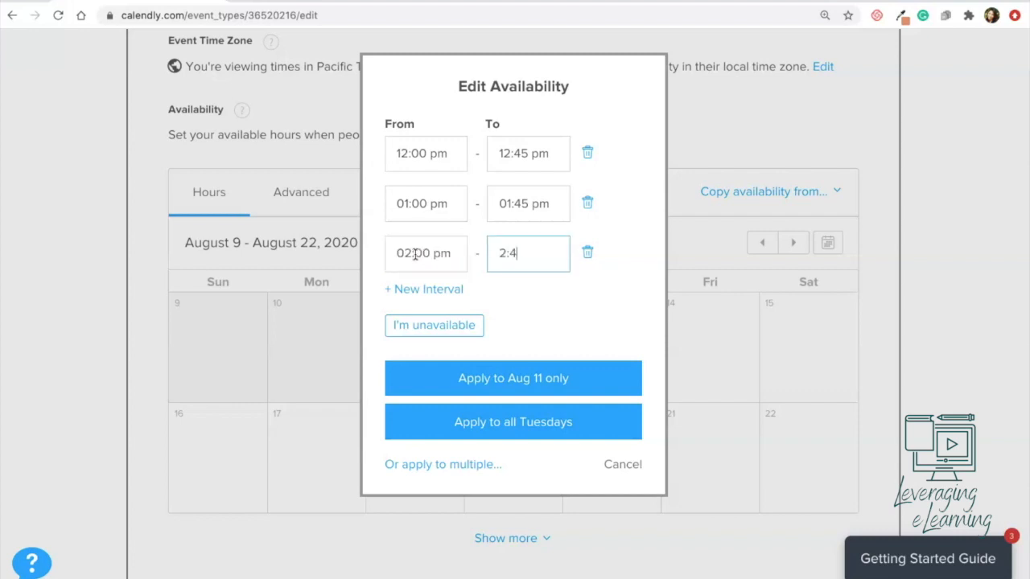
left_click(479, 326)
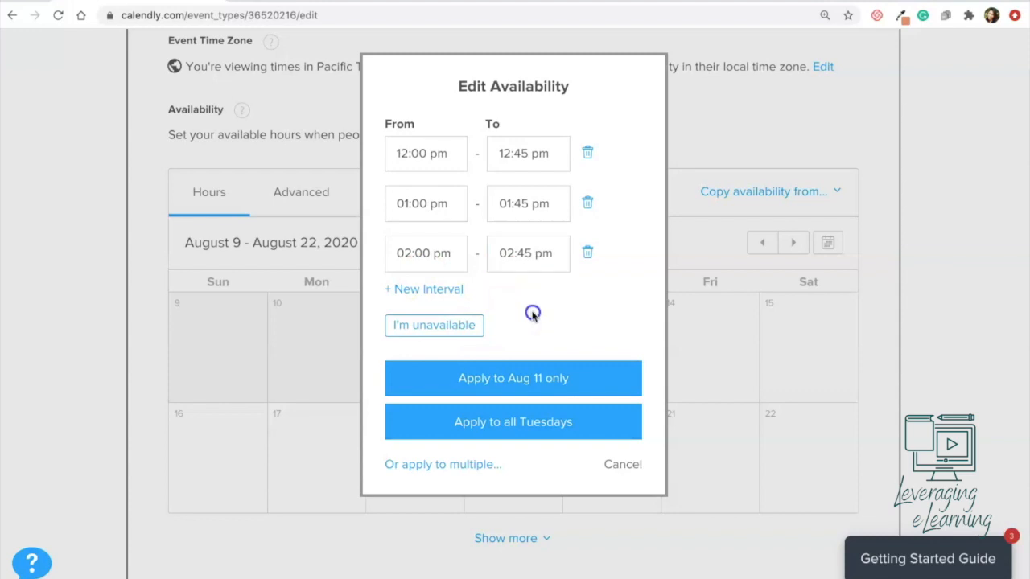
left_click(514, 420)
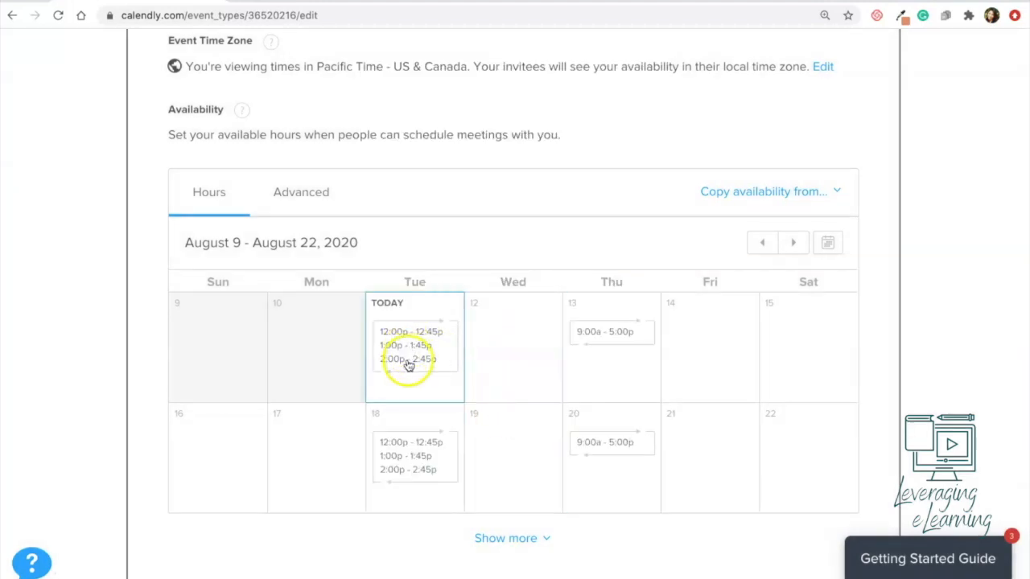
scroll(410, 475, "up", 3)
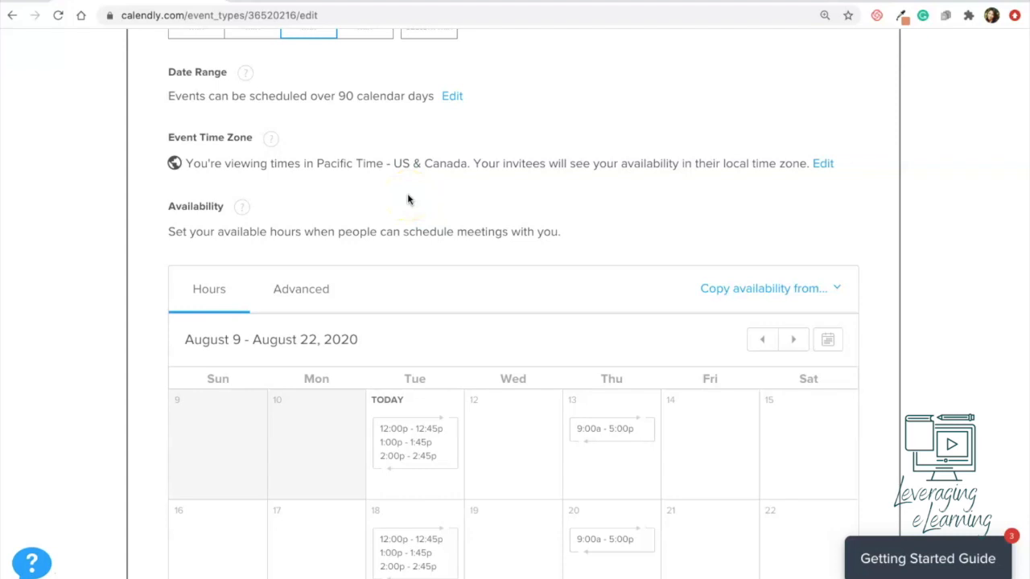
scroll(464, 304, "down", 2)
Step: Give all Thursdays the 12:00–12:45, 1:00–1:45 and 2:00–2:45 pm slots, then view Advanced settings
left_click(613, 328)
left_click(437, 157)
left_click(420, 156)
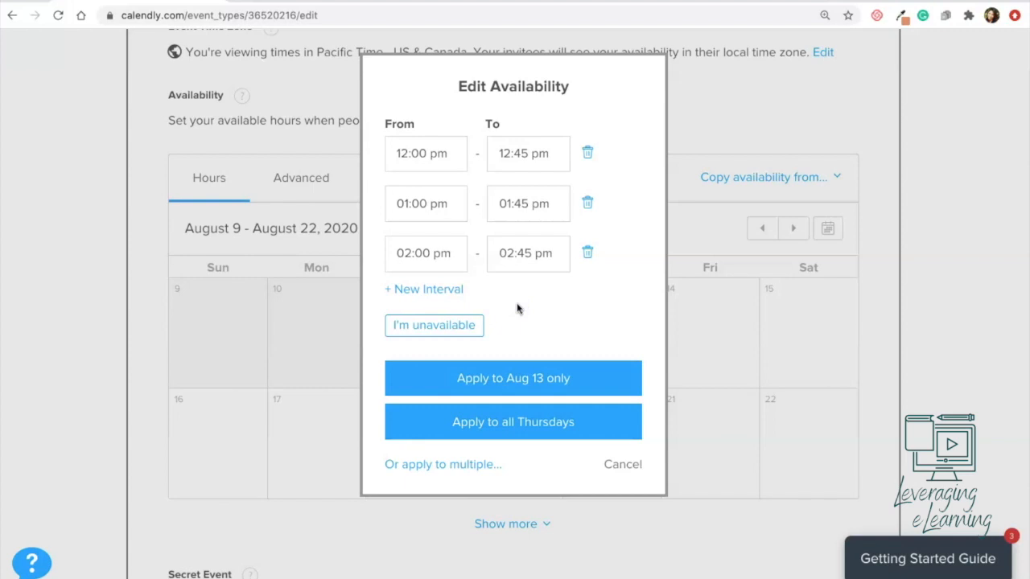
left_click(506, 430)
left_click(506, 430)
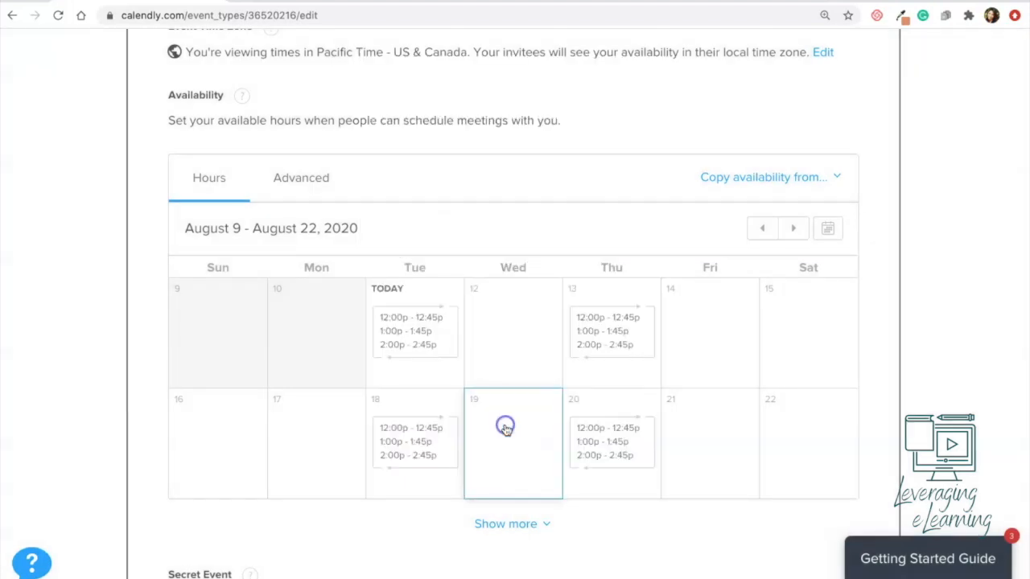
left_click(219, 175)
left_click(305, 185)
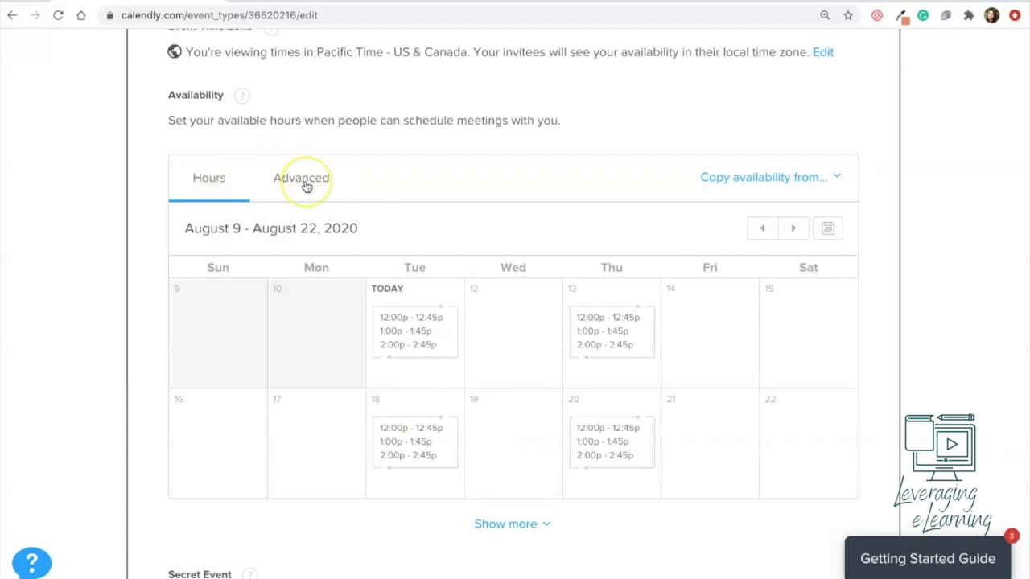
Step: Show availability in 45-minute increments
left_click(491, 322)
scroll(493, 326, "down", 1)
scroll(493, 326, "down", 1)
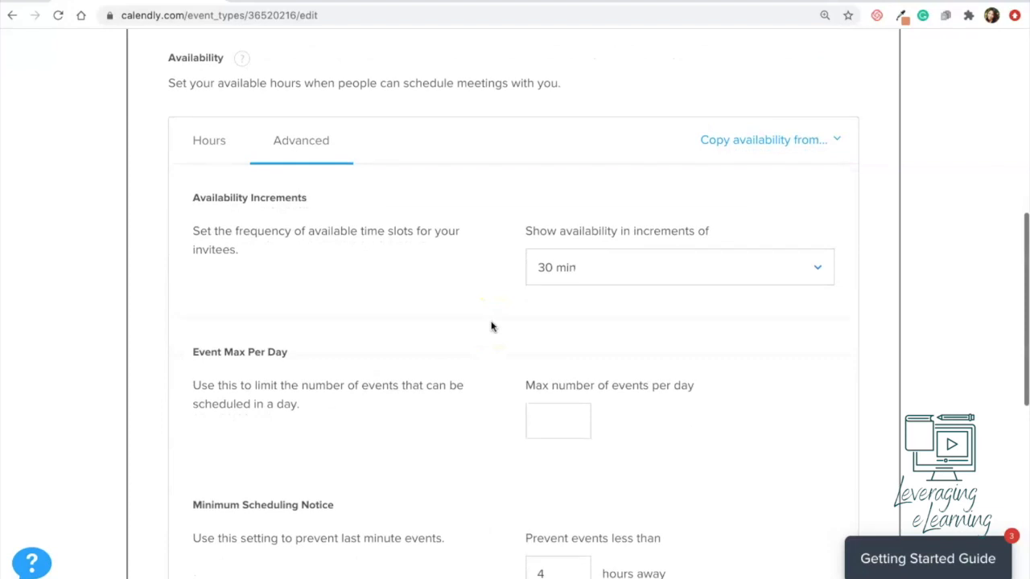
left_click(486, 322)
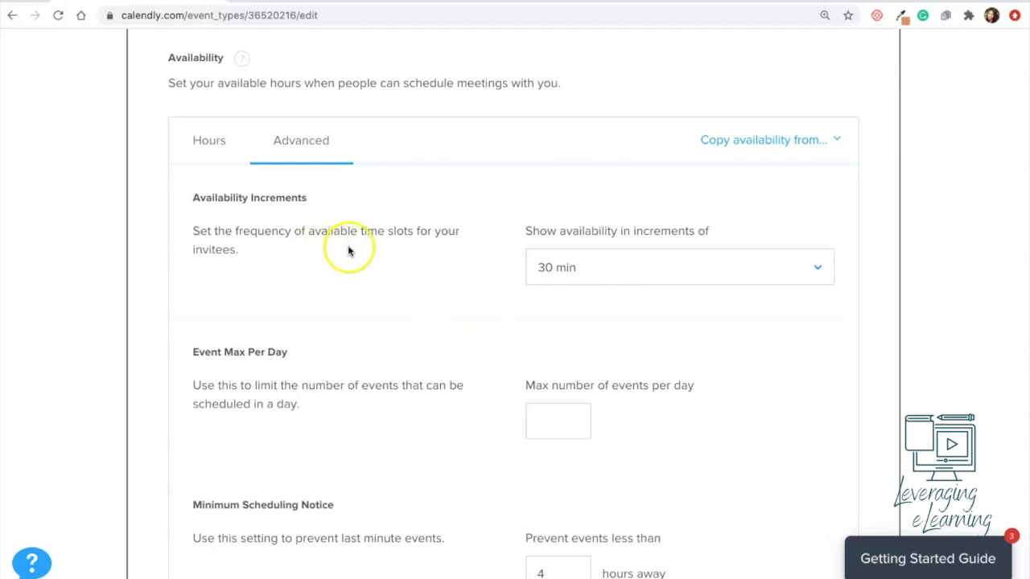
left_click(565, 272)
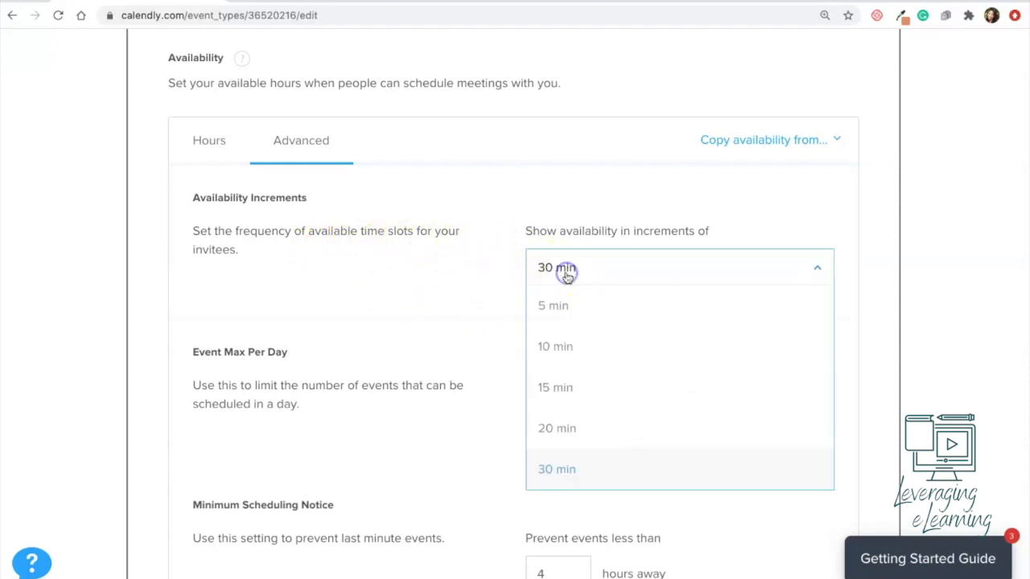
scroll(574, 429, "down", 2)
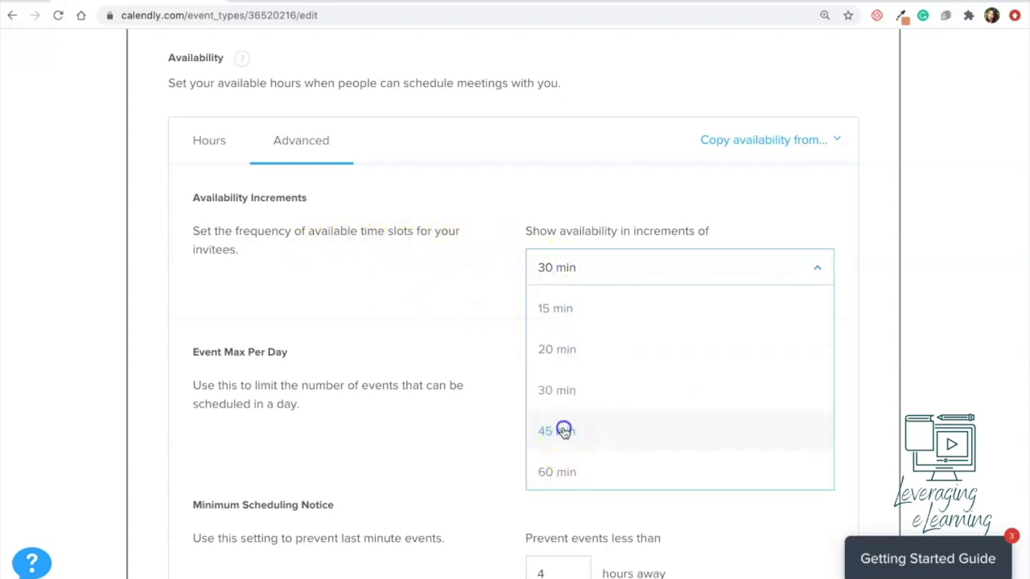
left_click(563, 431)
Step: Limit bookings to 1 event per day, require 1 hour minimum notice, and save
scroll(457, 345, "down", 1)
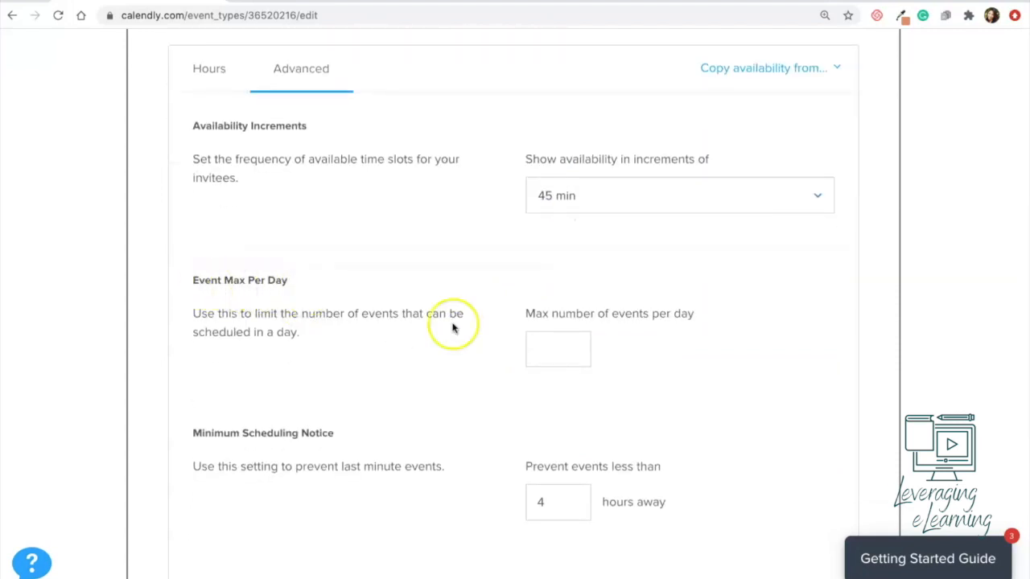
left_click(559, 341)
type("1")
left_click(446, 362)
scroll(446, 362, "down", 2)
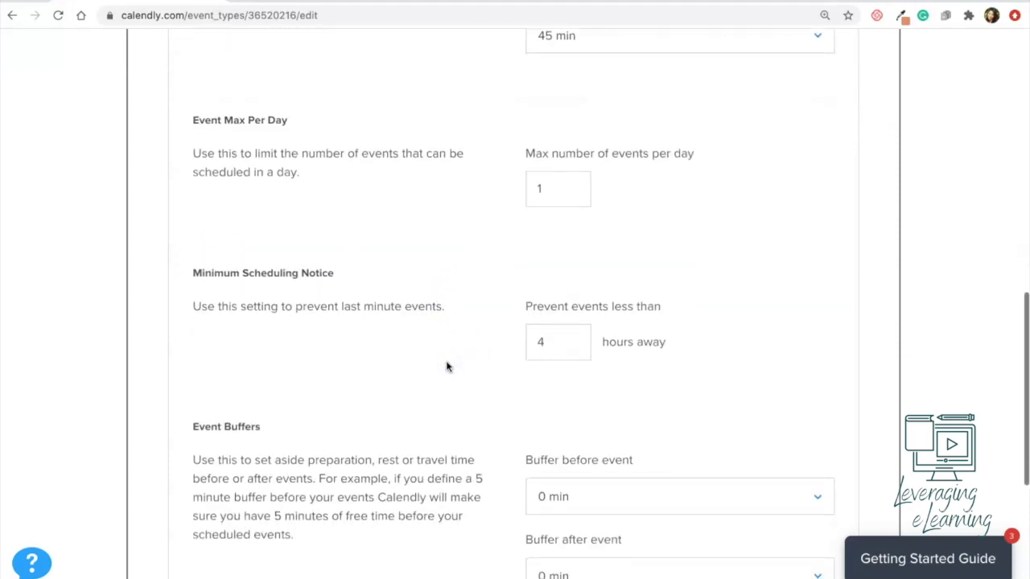
left_click(547, 341)
type("1")
left_click(429, 388)
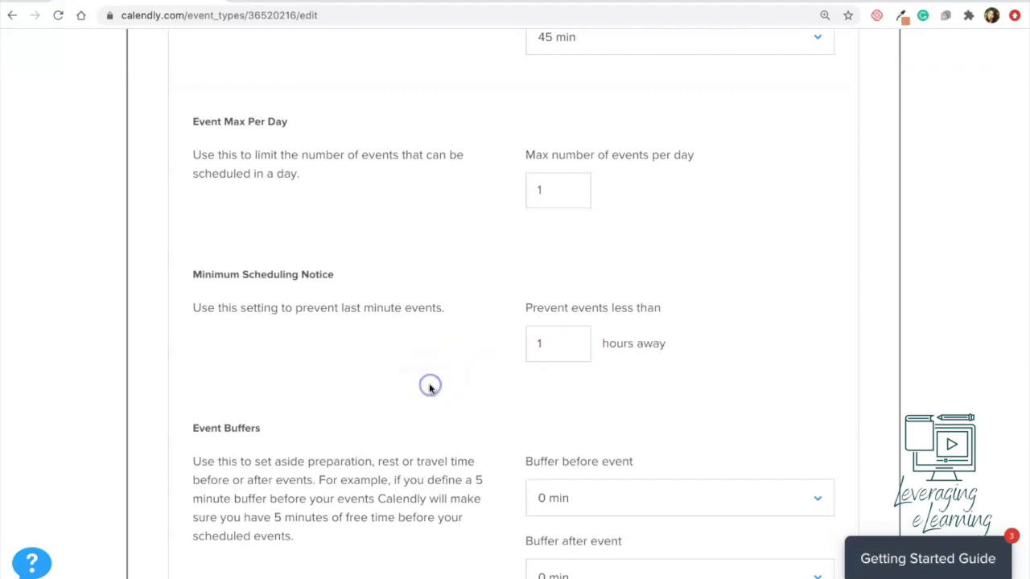
scroll(428, 389, "down", 2)
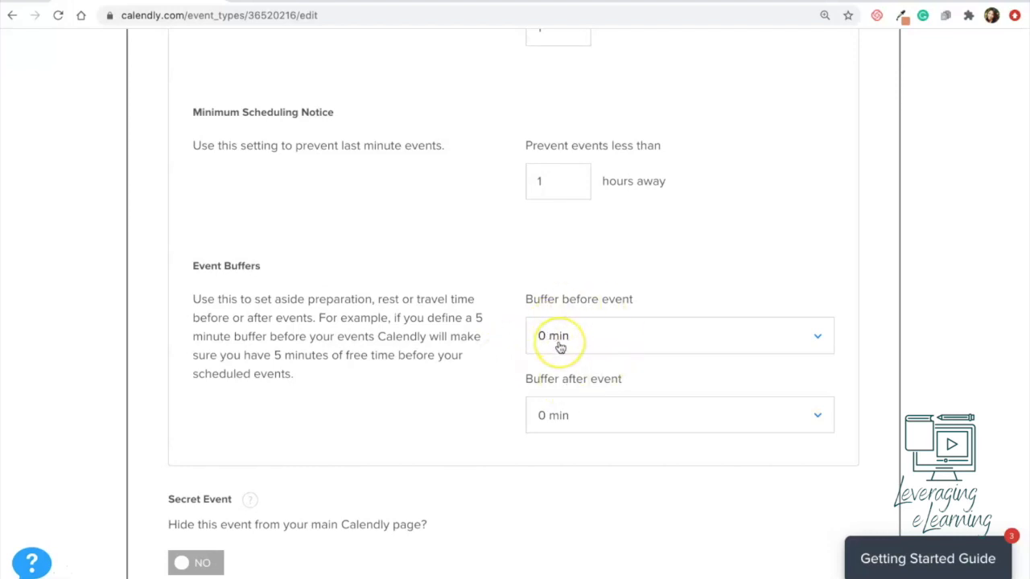
scroll(558, 345, "down", 2)
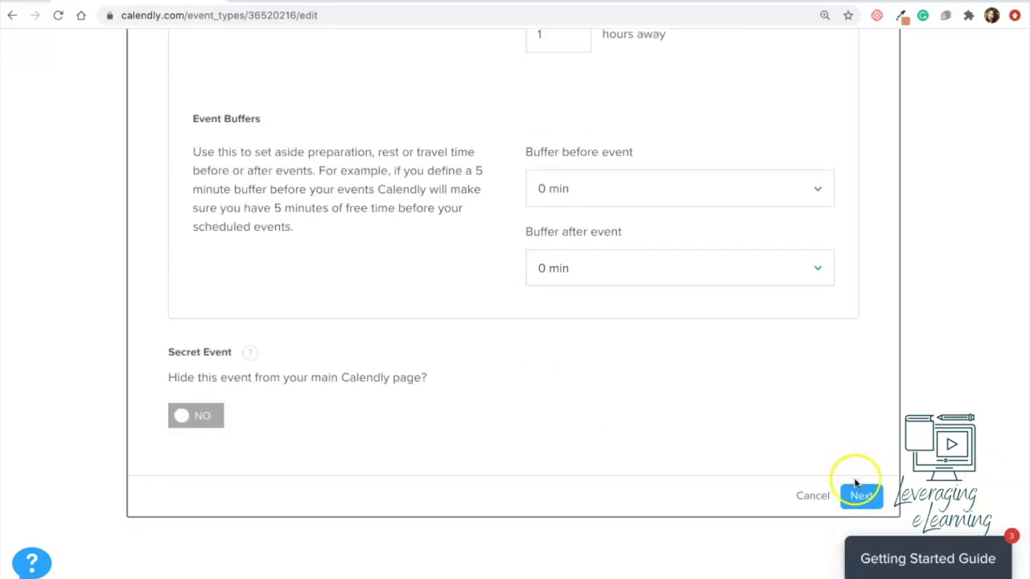
left_click(857, 488)
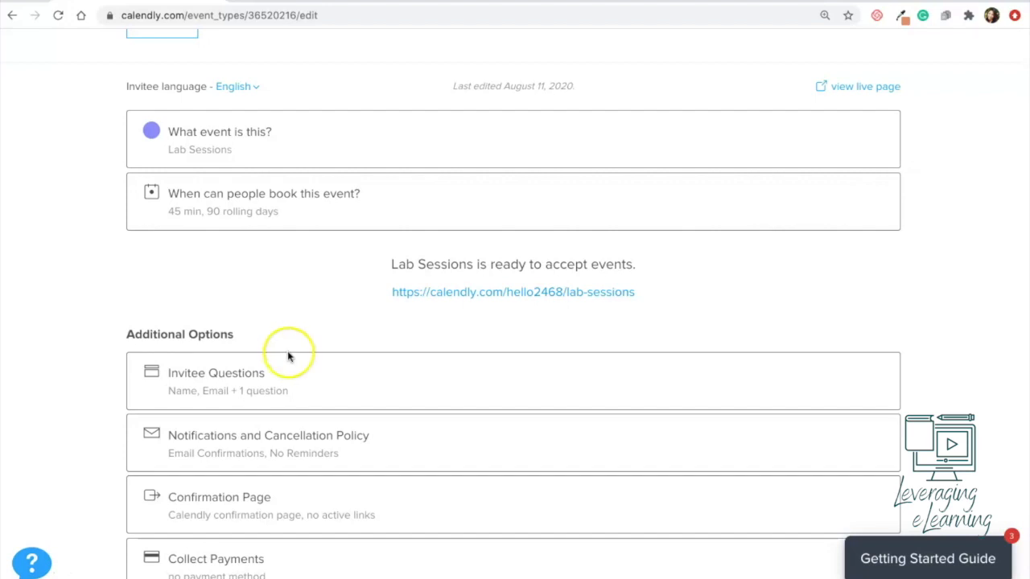
left_click(295, 378)
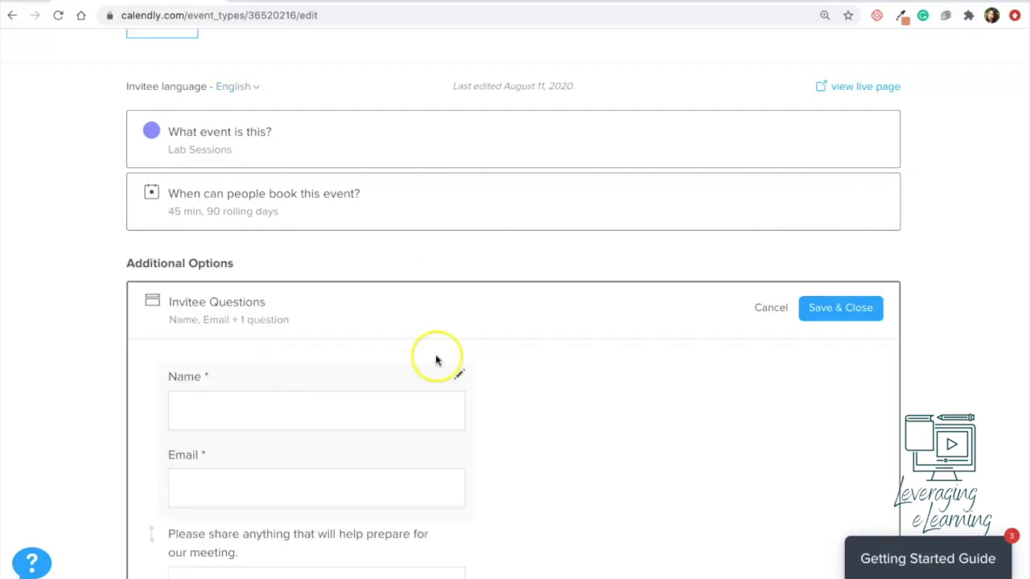
scroll(552, 415, "down", 2)
scroll(552, 418, "down", 1)
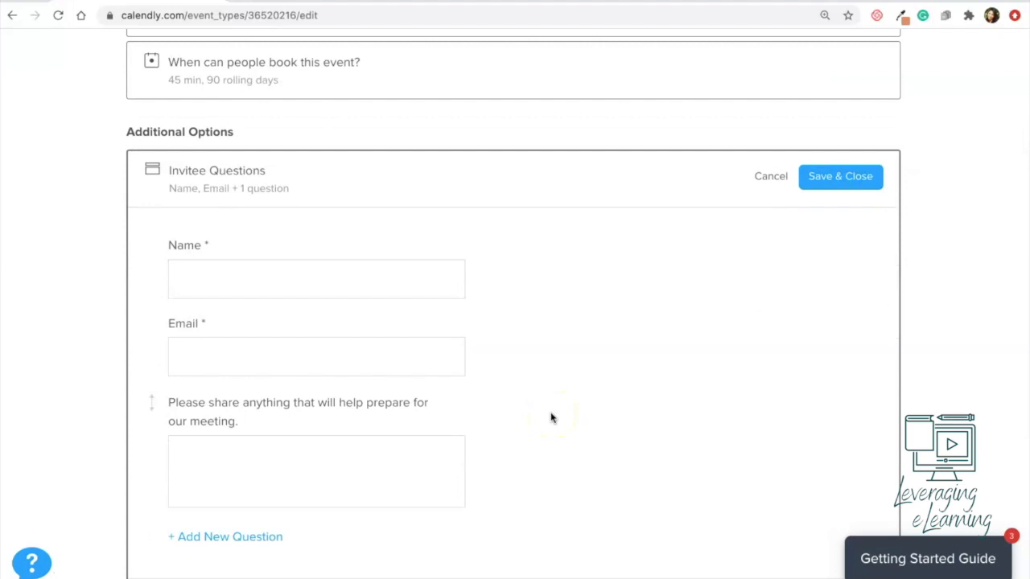
scroll(552, 418, "down", 1)
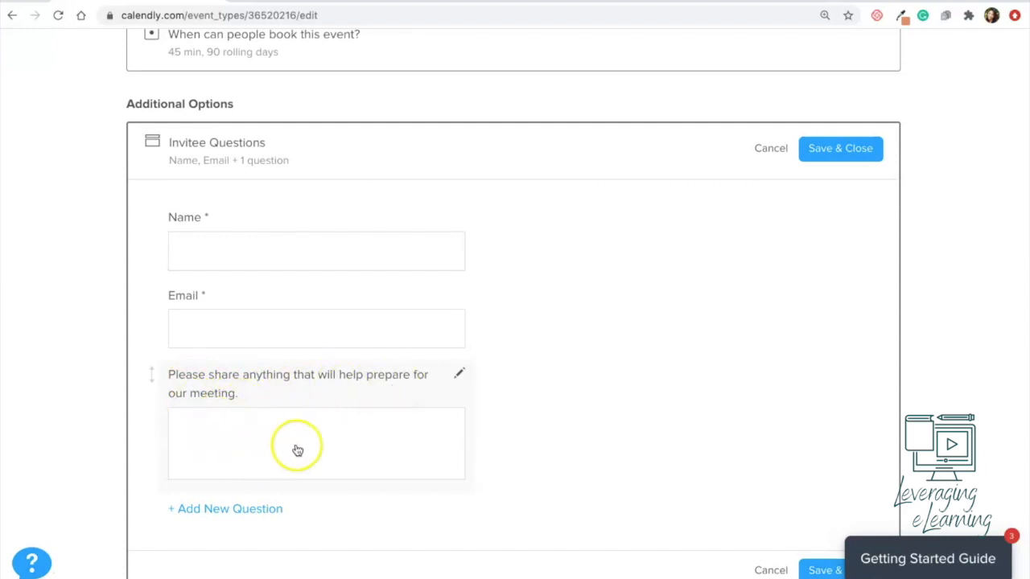
left_click(461, 375)
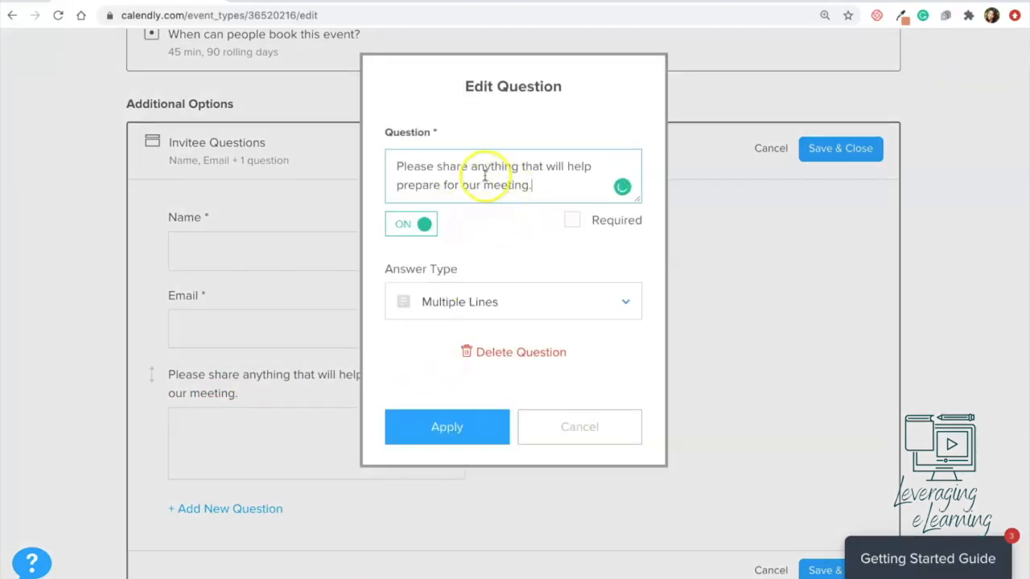
left_click(626, 301)
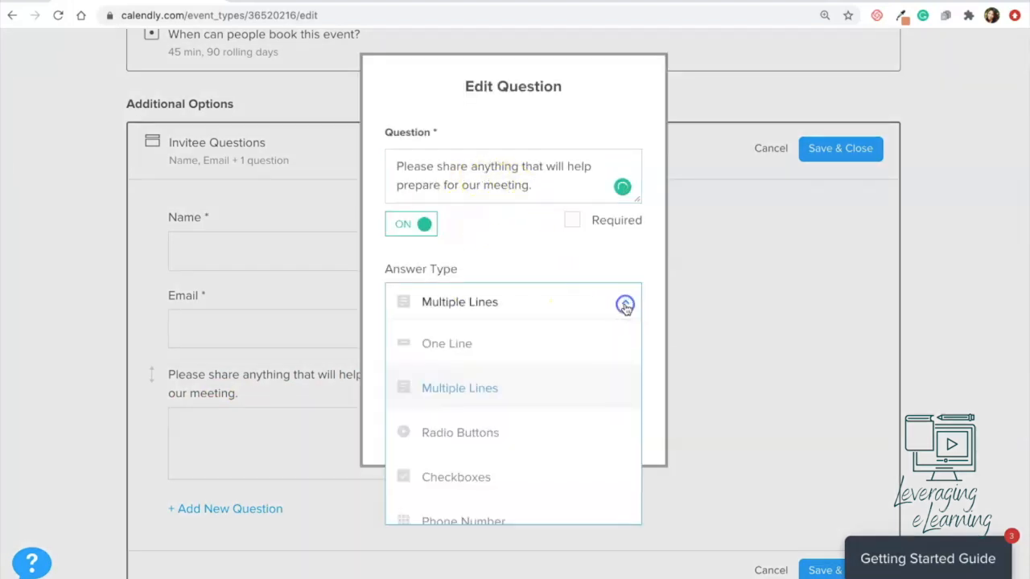
scroll(563, 414, "down", 1)
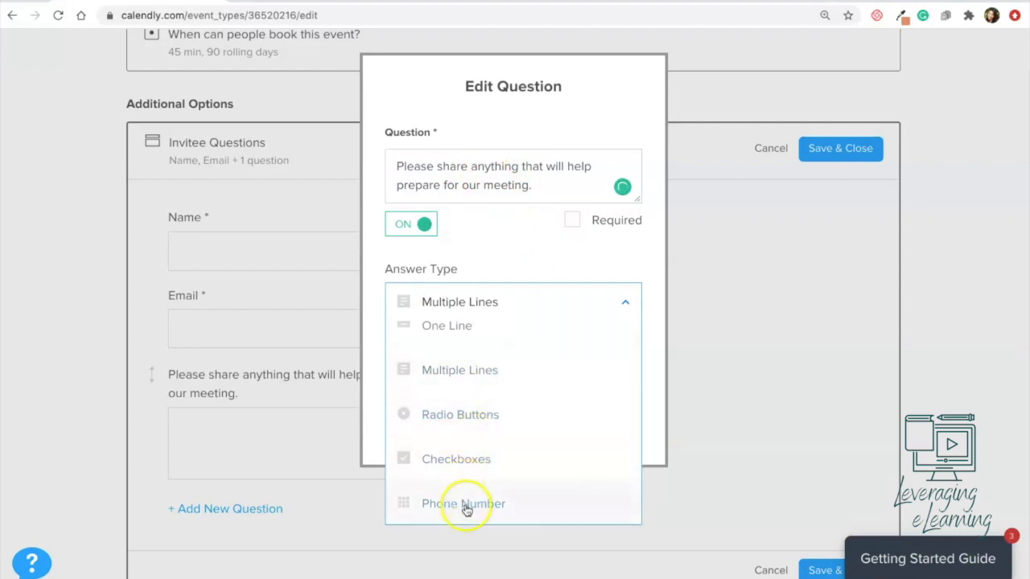
left_click(568, 252)
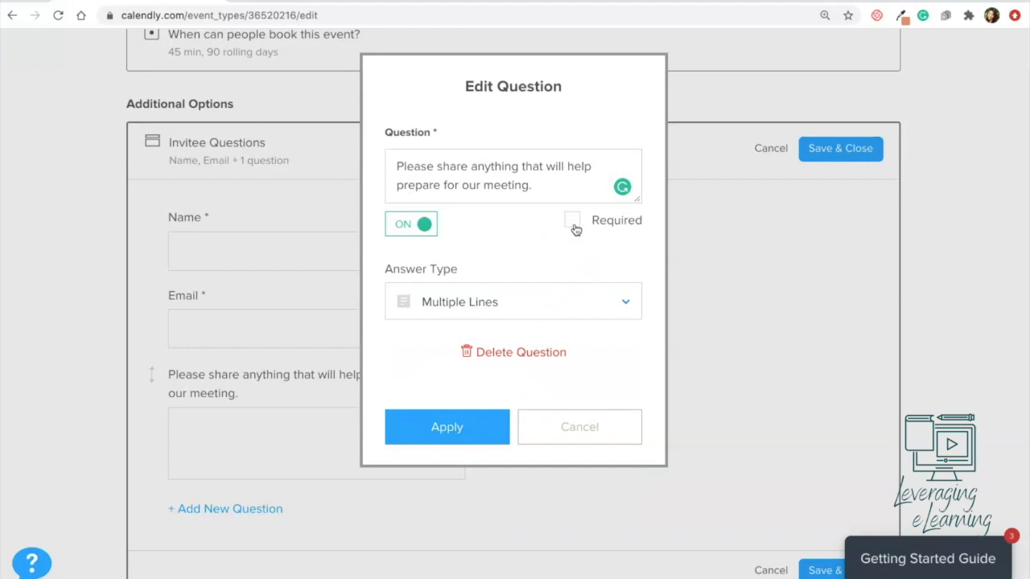
left_click(591, 436)
left_click(242, 483)
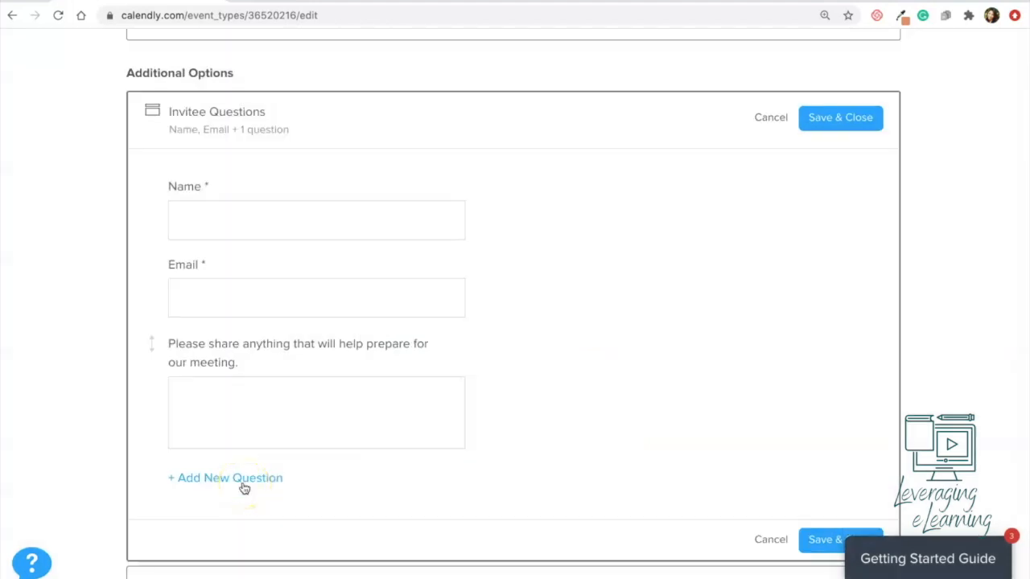
left_click(846, 95)
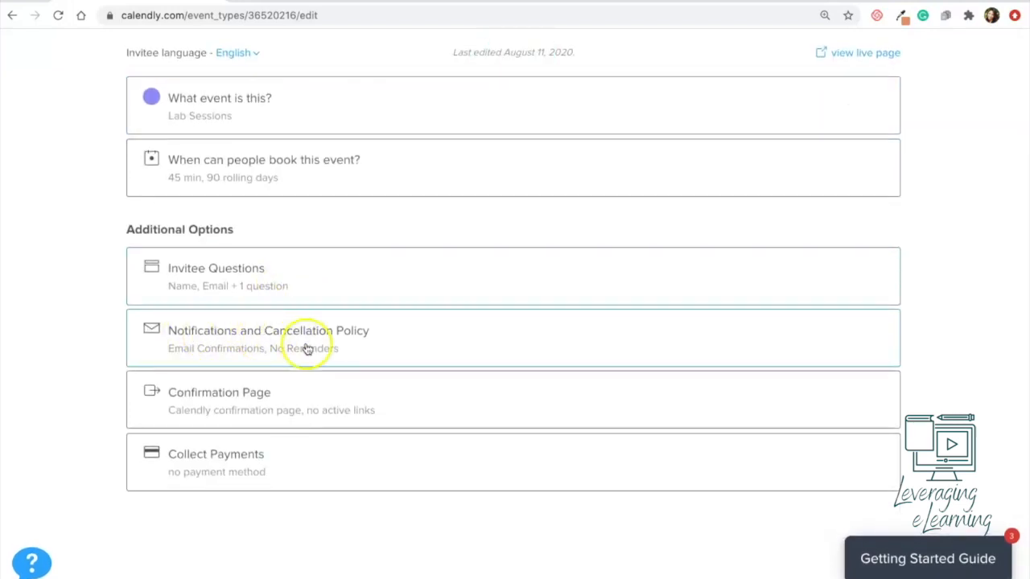
left_click(384, 345)
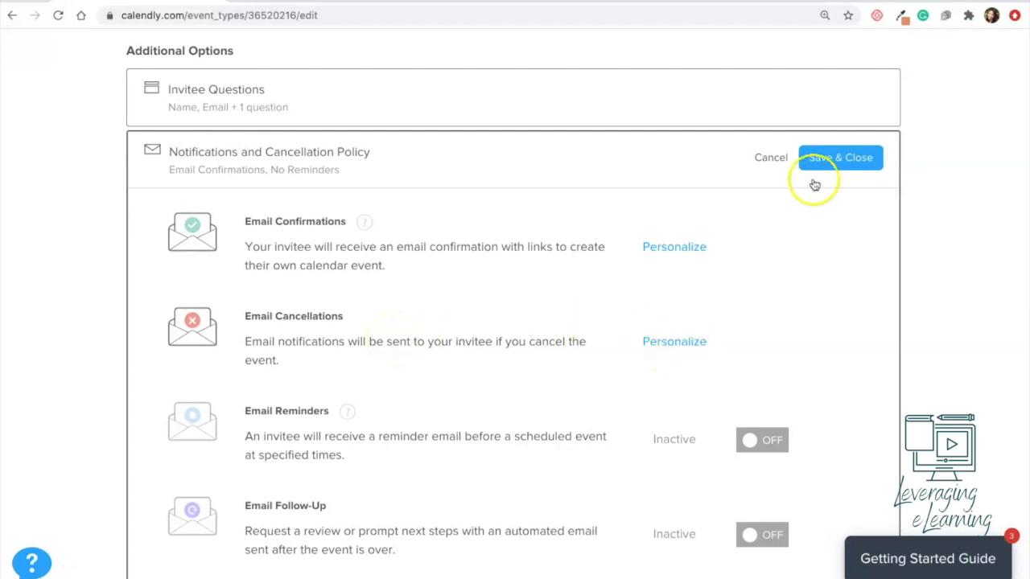
left_click(835, 159)
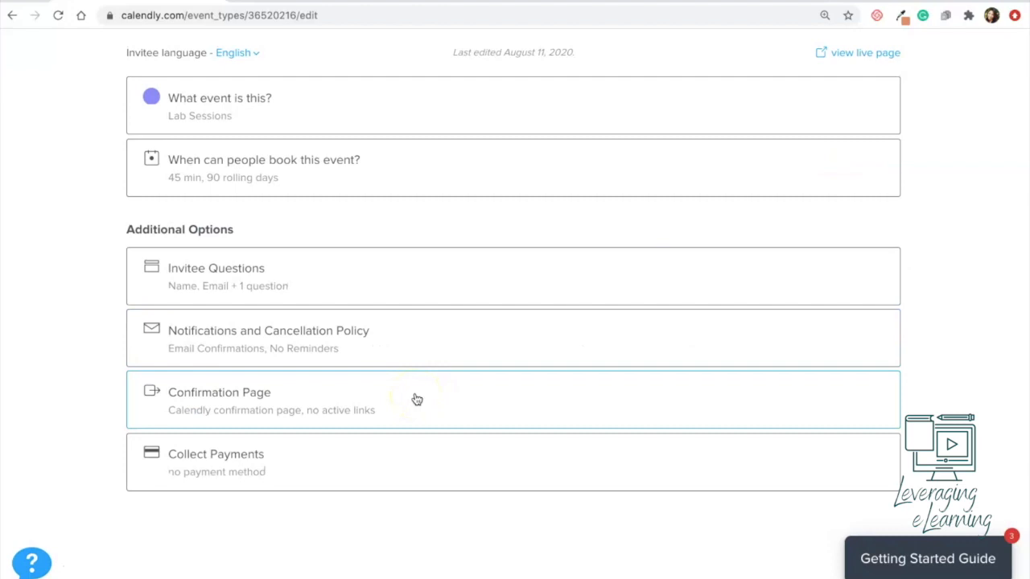
left_click(405, 395)
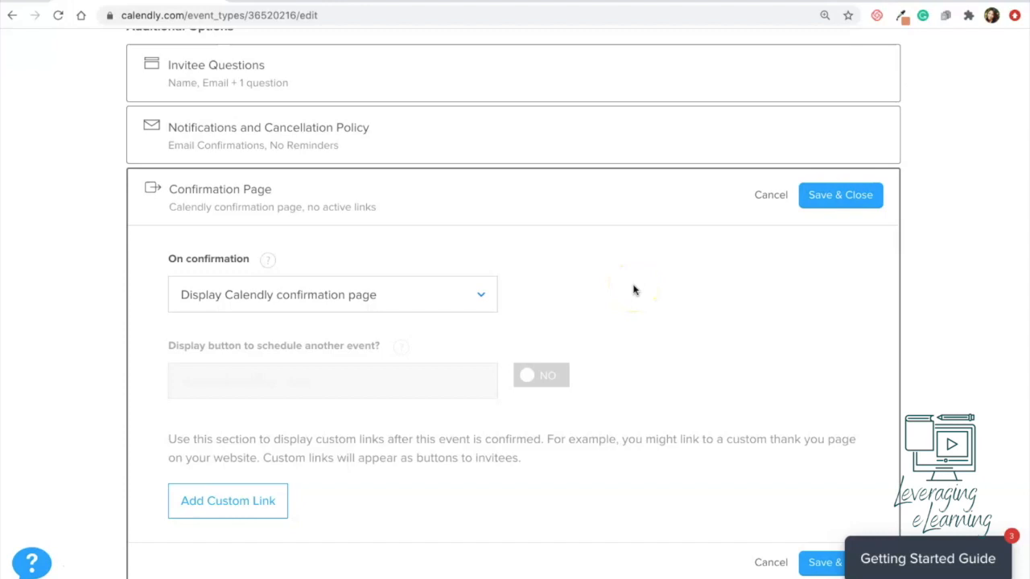
left_click(435, 295)
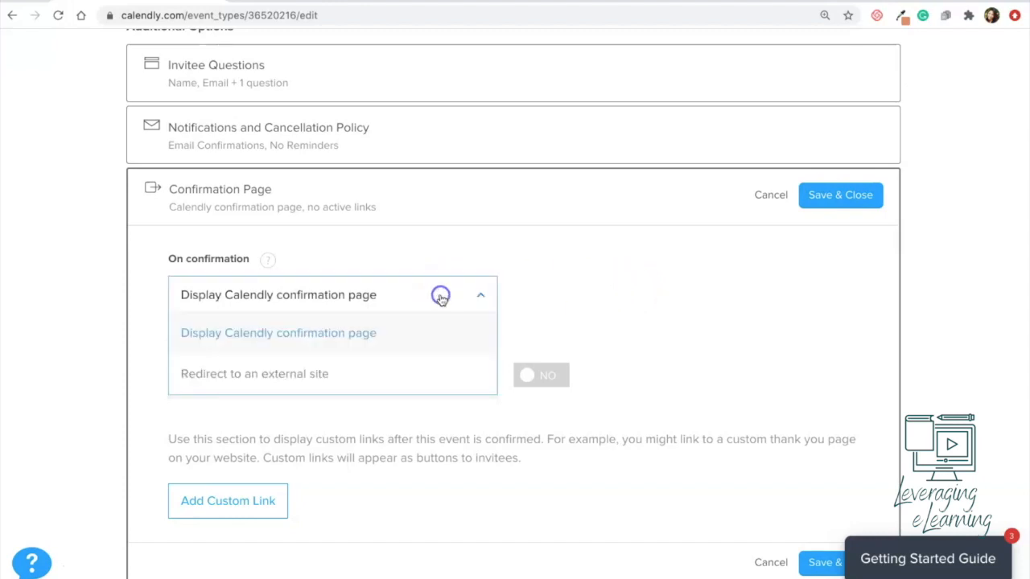
left_click(303, 370)
left_click(834, 193)
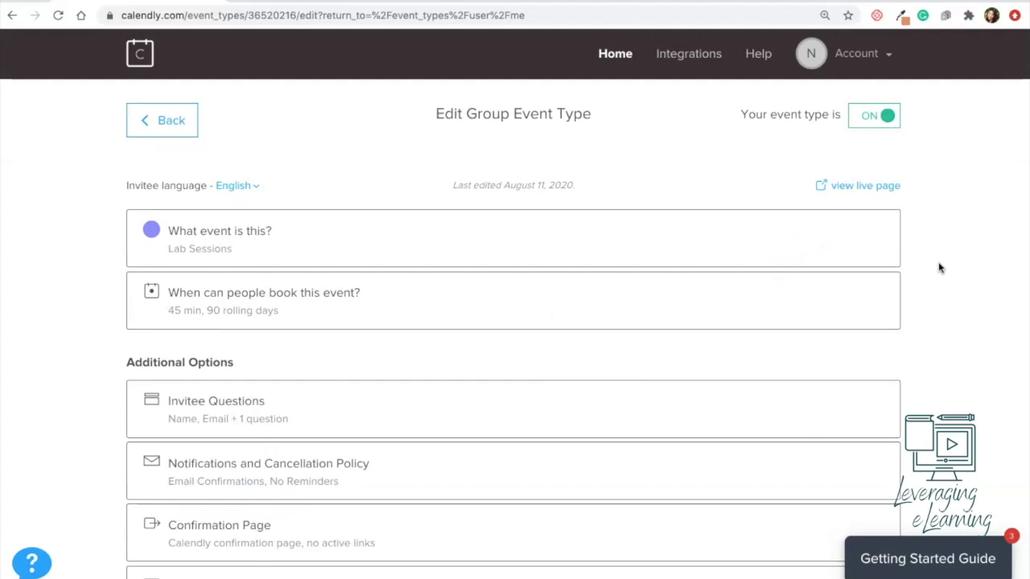
Step: Test the live booking page by picking the 12:00pm slot on August 13
left_click(863, 192)
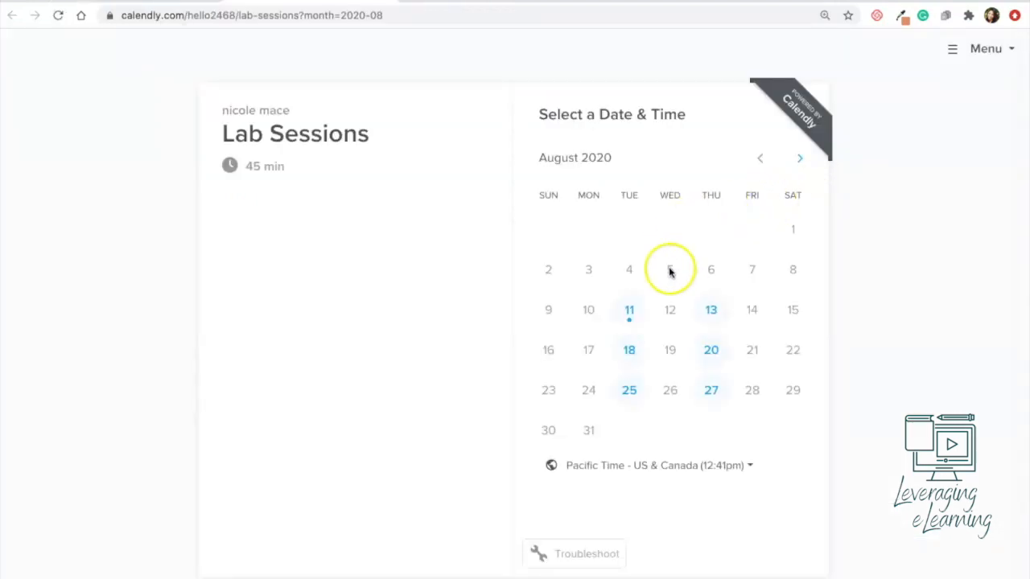
left_click(710, 310)
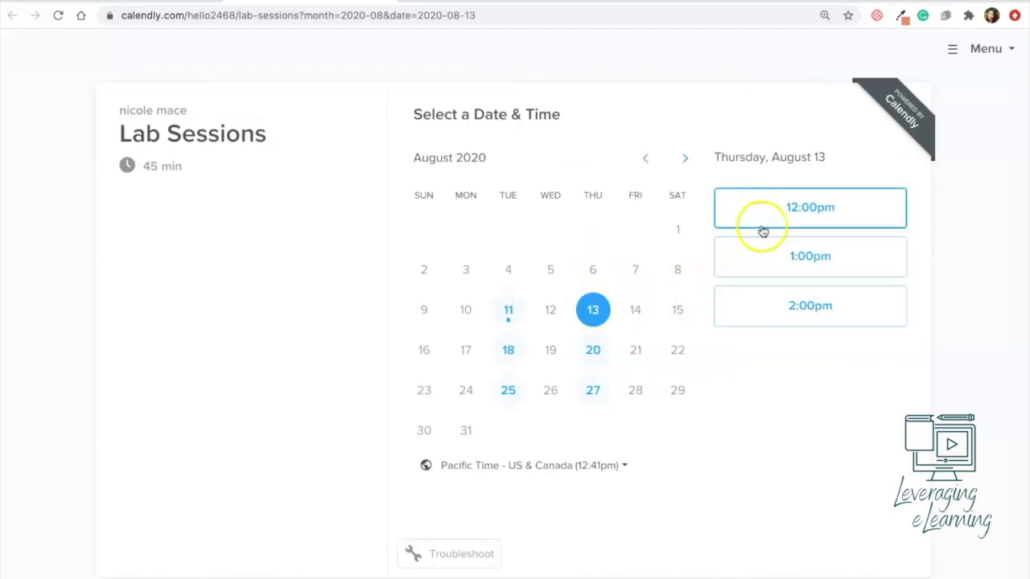
left_click(794, 219)
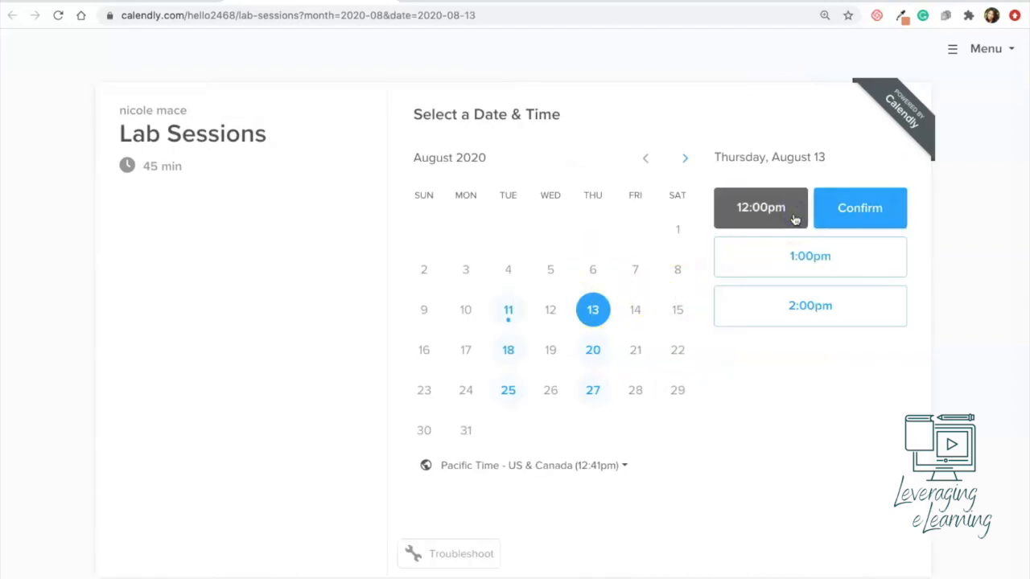
left_click(873, 222)
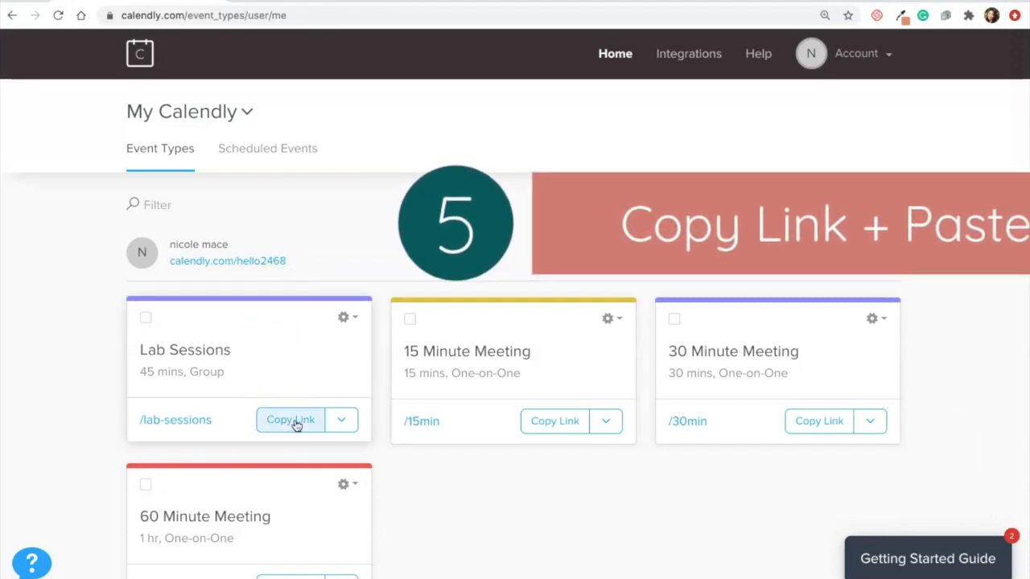
Step: Copy the Lab Sessions booking link from its Event Types card
left_click(296, 424)
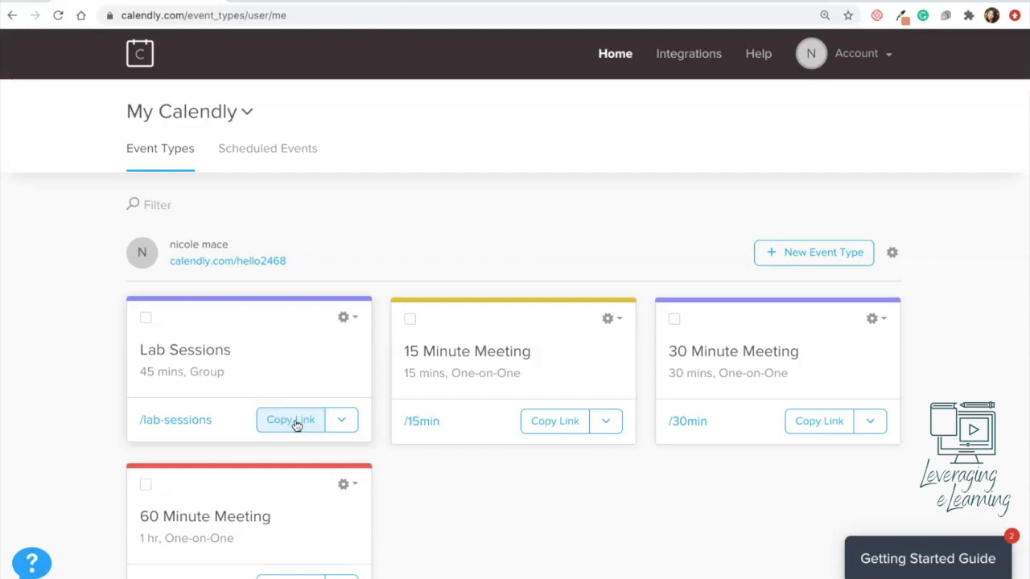
left_click(306, 424)
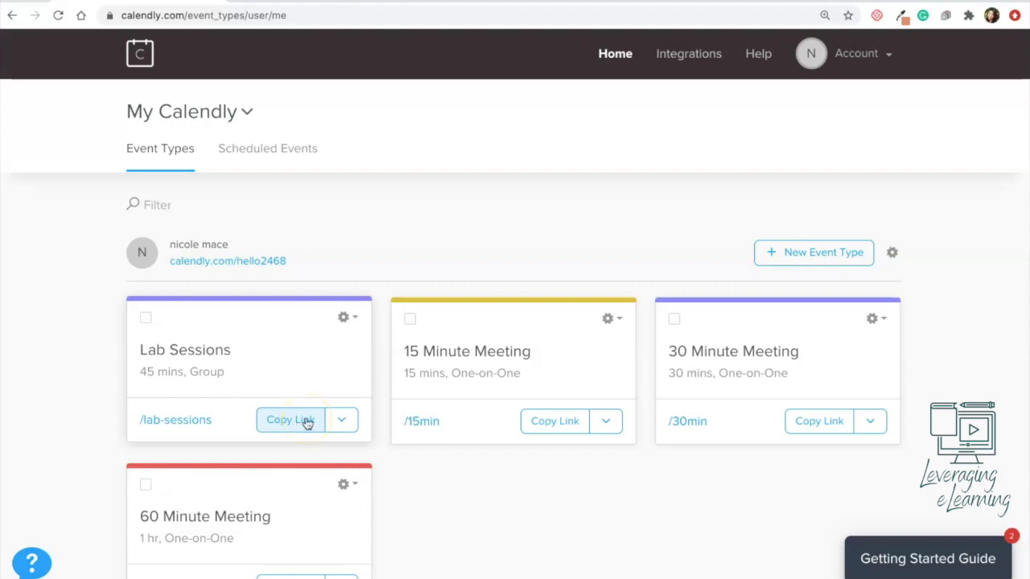